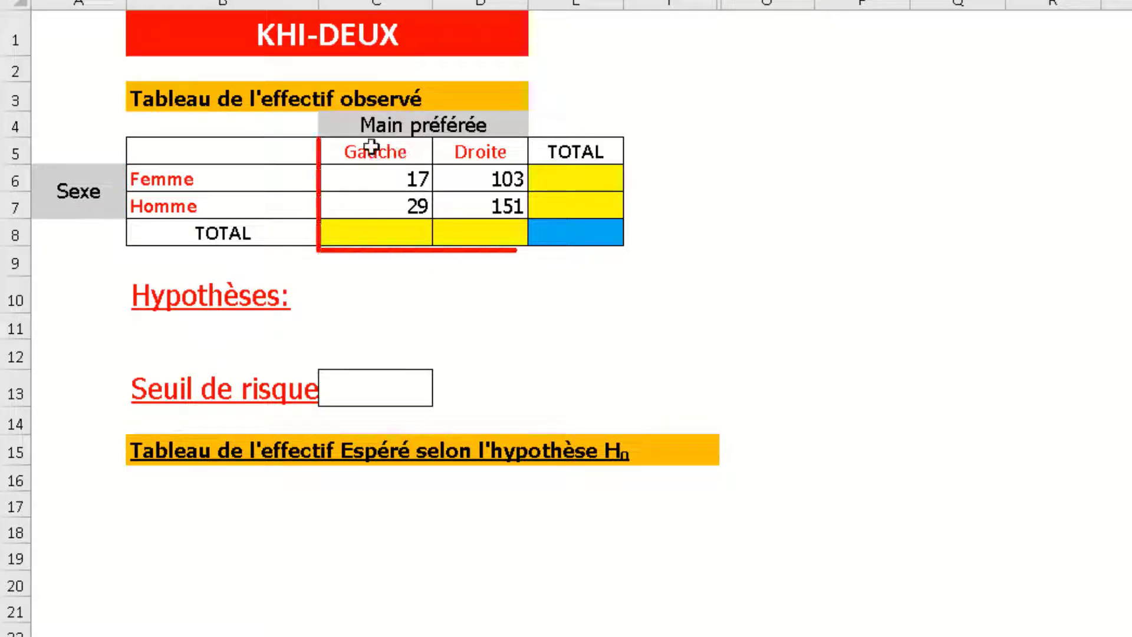
- AutoSum the observed table's totals (120, 180, 46, 254, 300) and verify each SOMME formula
mouse_move(371, 152)
mouse_down()
mouse_move(510, 223)
mouse_move(557, 228)
mouse_up()
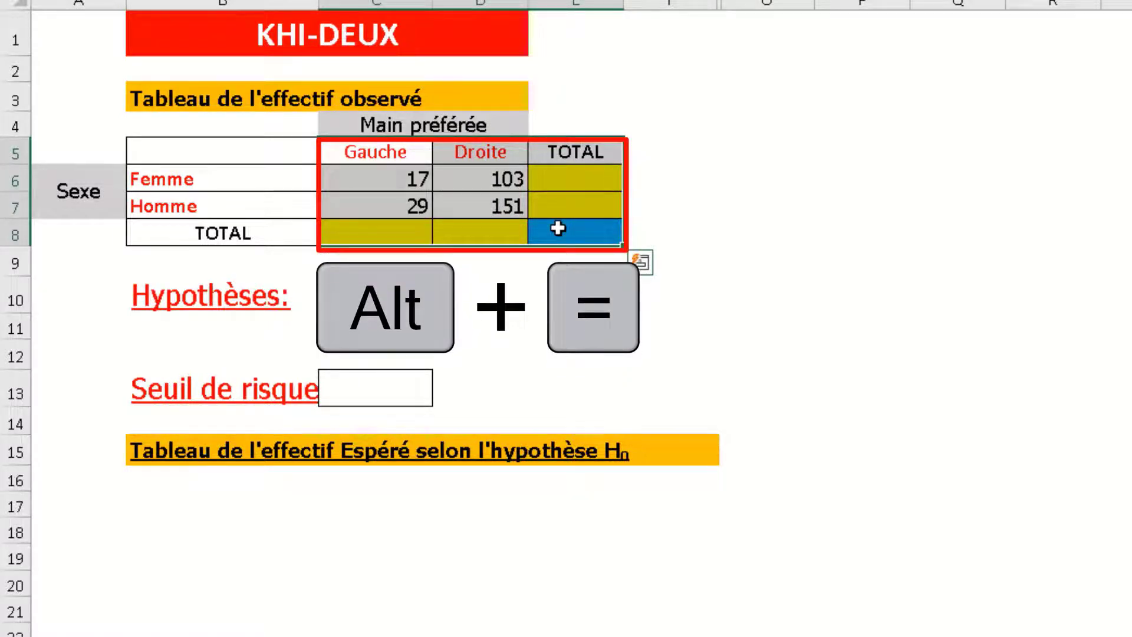
key(alt+equal)
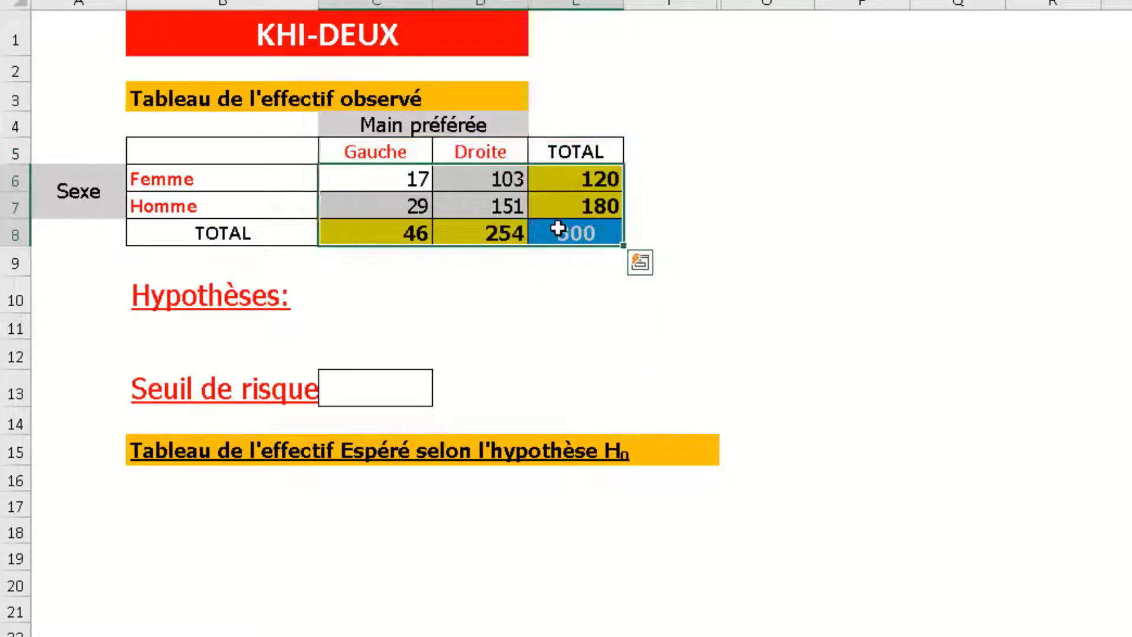
double_click(597, 205)
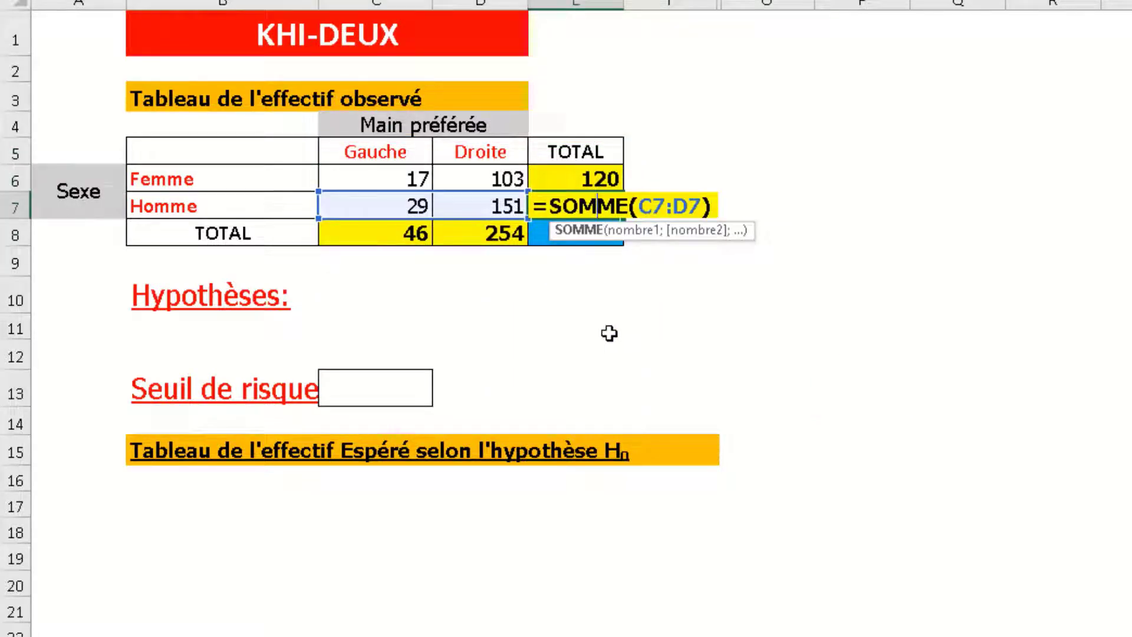
click(610, 352)
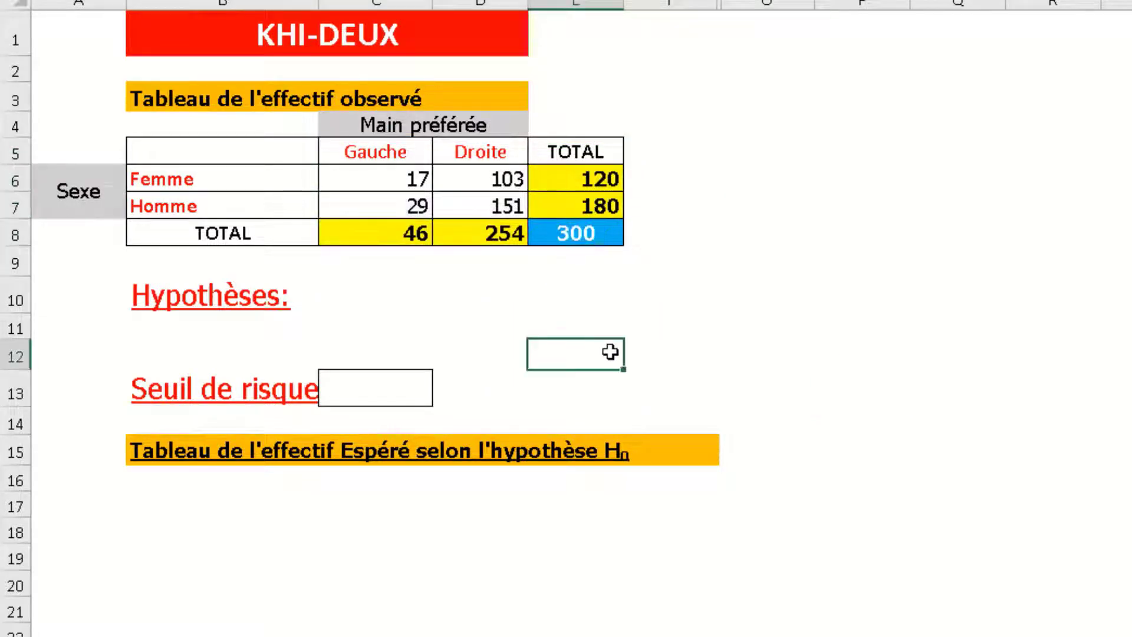
double_click(411, 236)
click(430, 337)
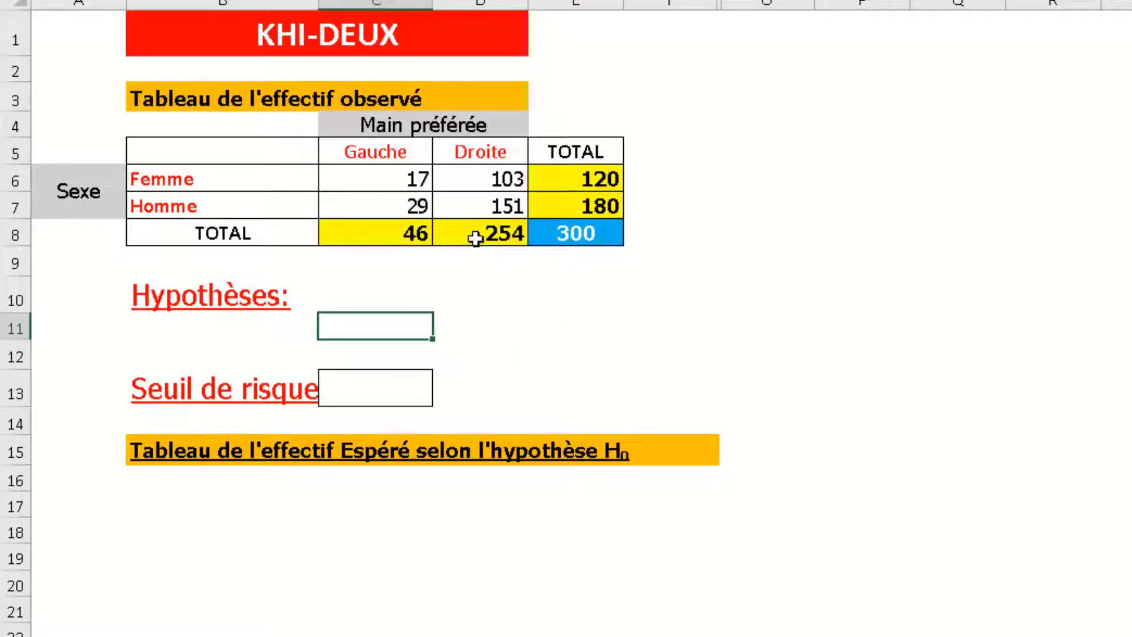
double_click(475, 234)
click(515, 379)
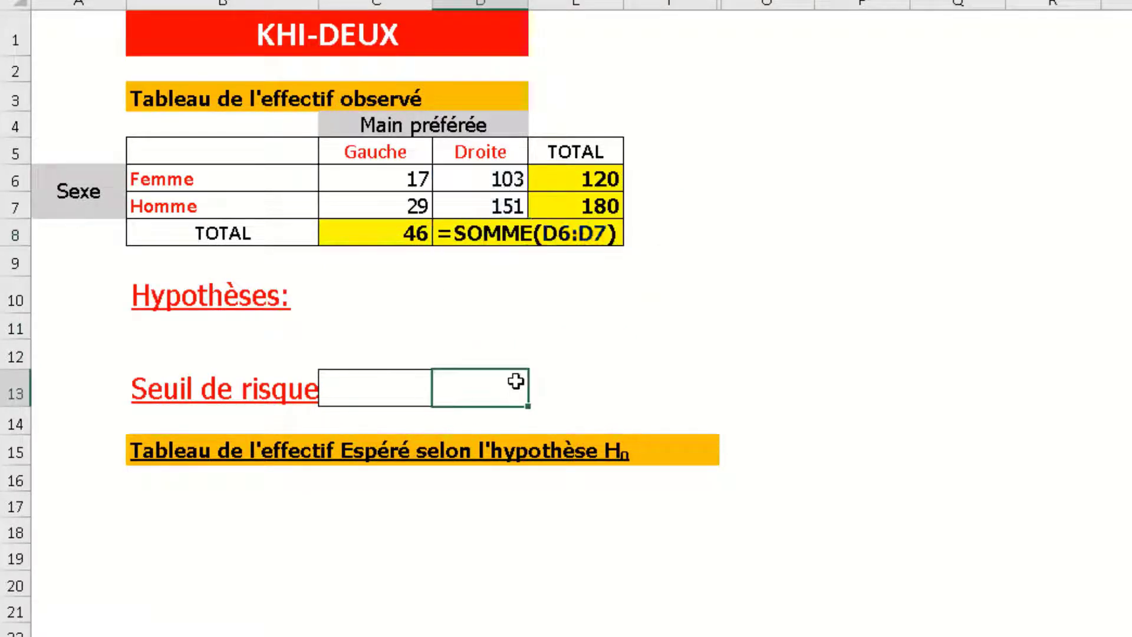
click(590, 236)
double_click(592, 237)
click(607, 348)
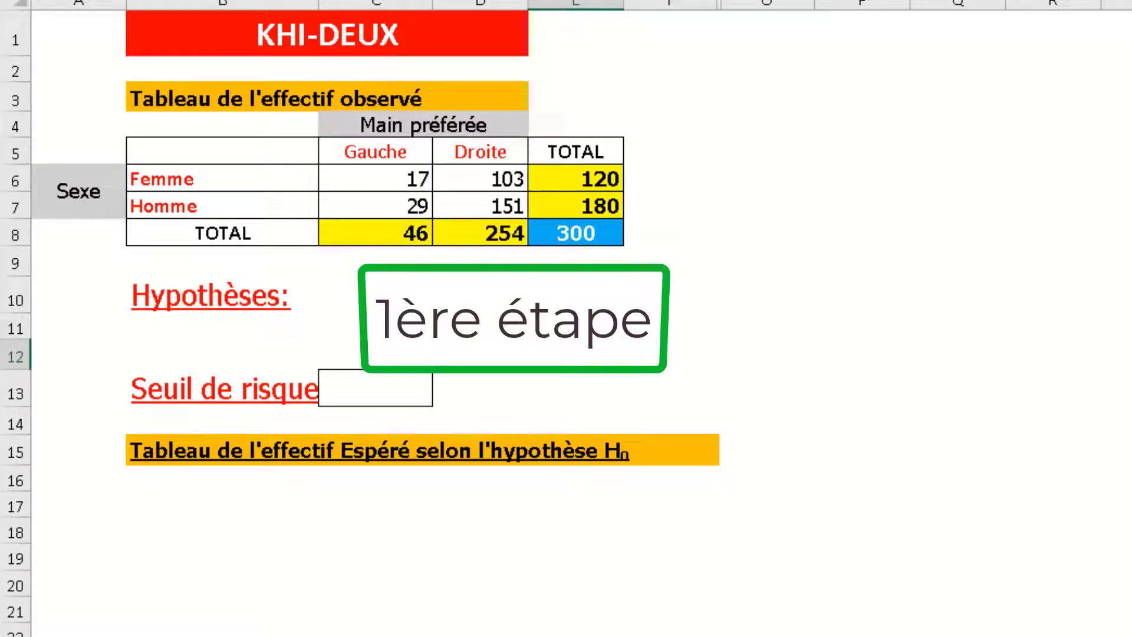
- Write the H0 independence and H1 LIEN hypotheses, then set Seuil de risque to 5%
click(199, 326)
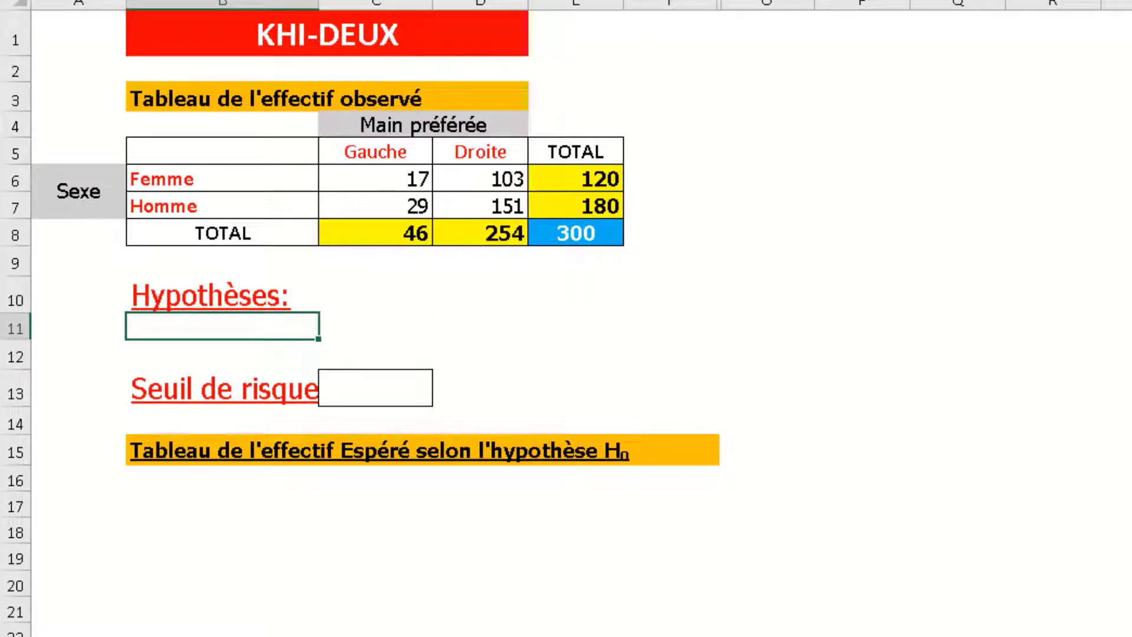
click(466, 0)
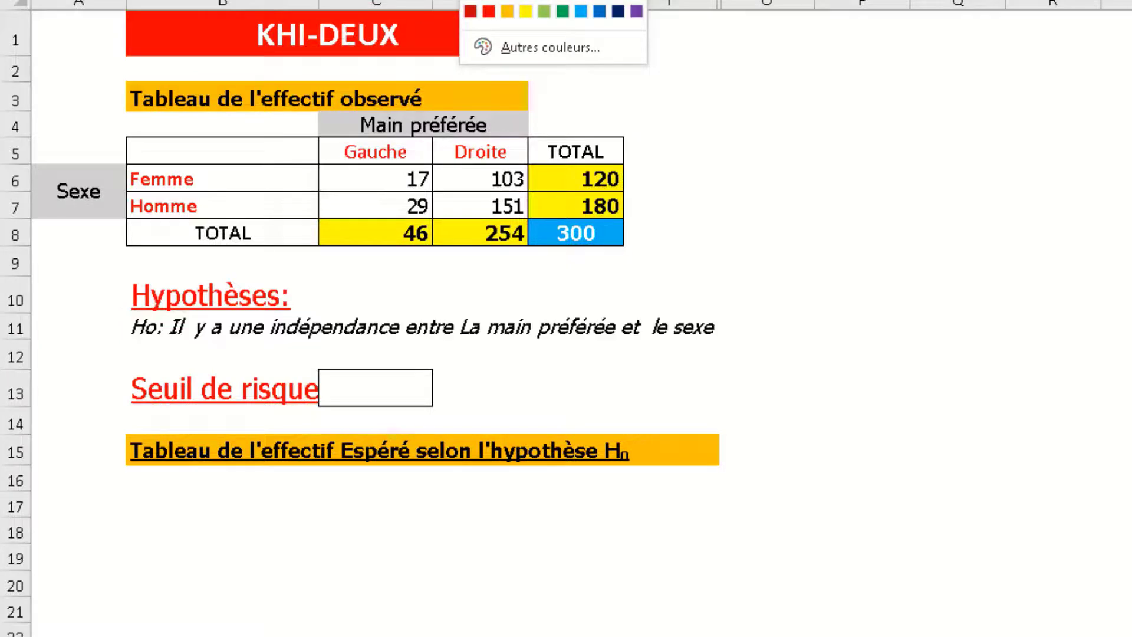
key(Escape)
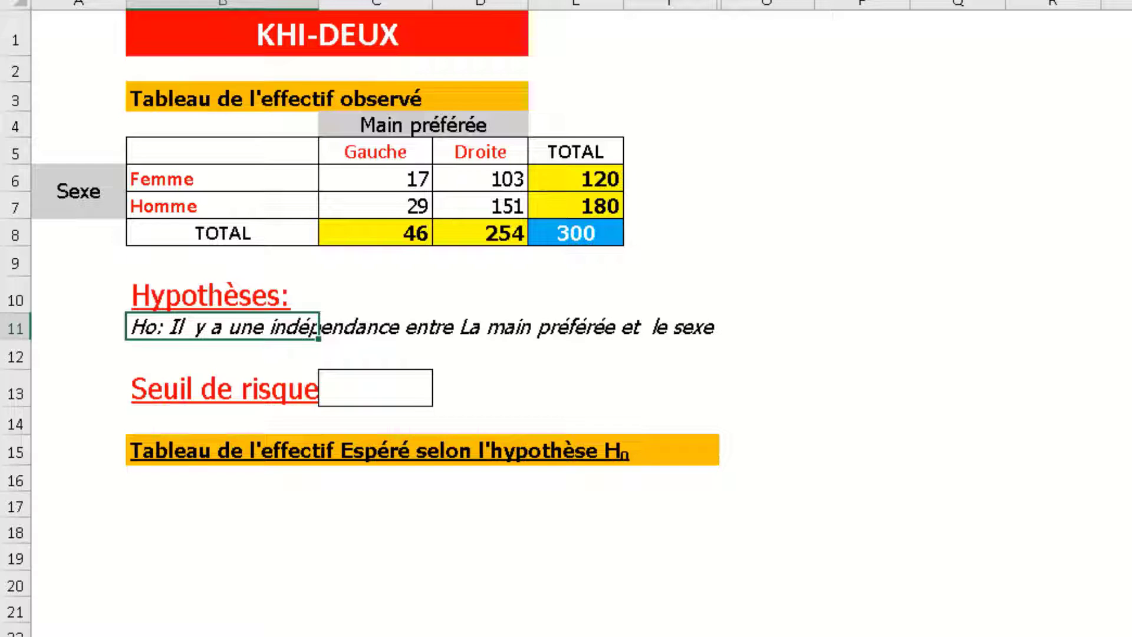
click(222, 354)
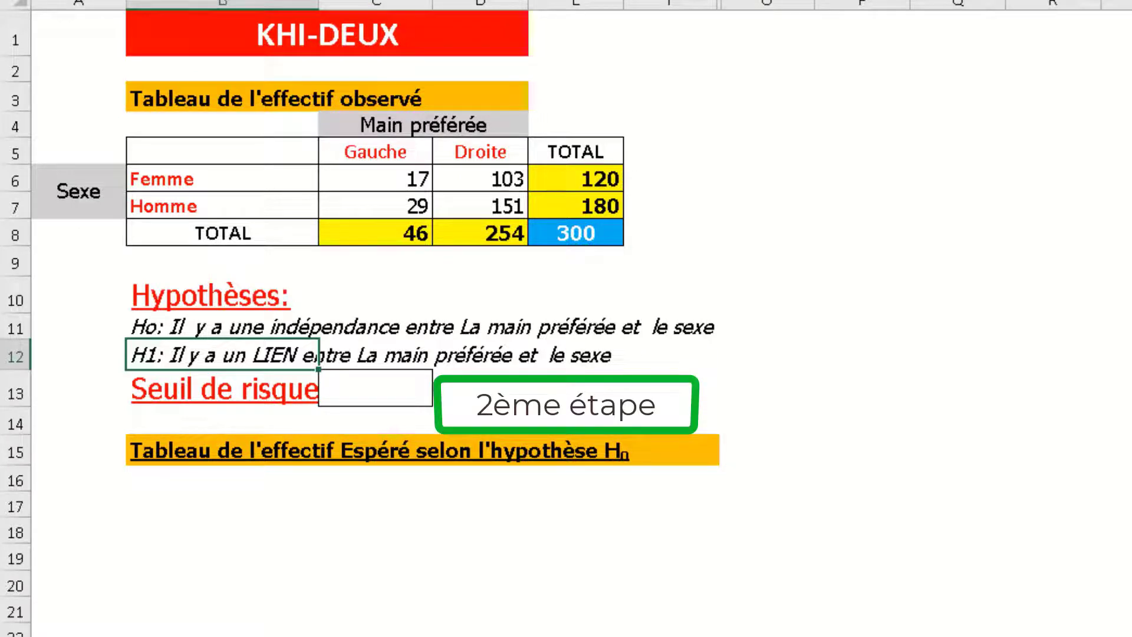
click(375, 388)
text(5)
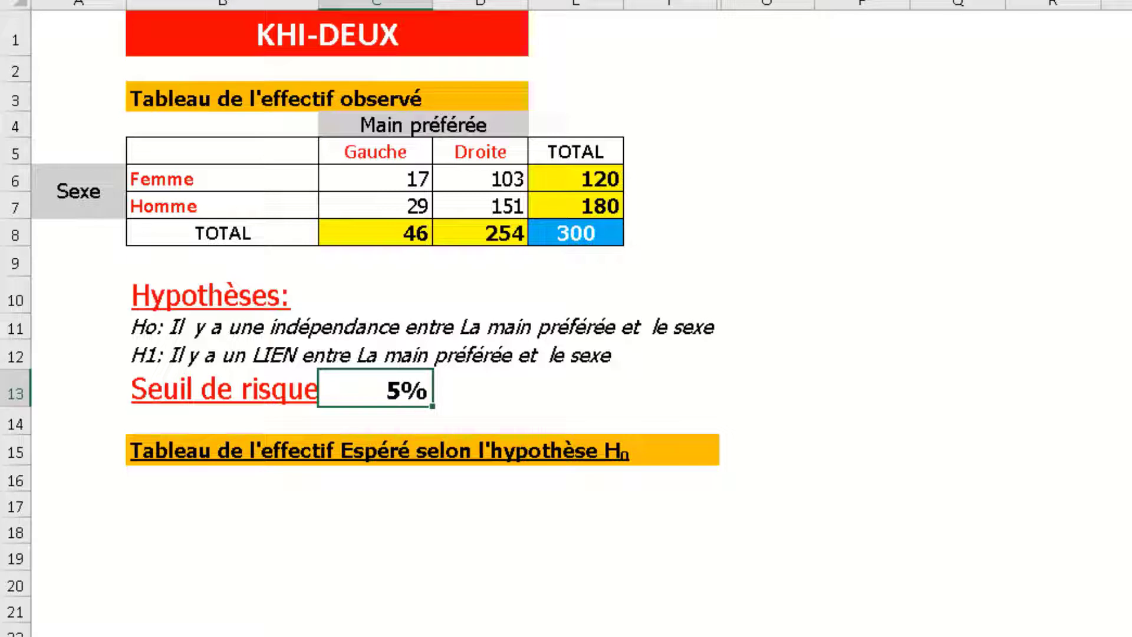
click(375, 420)
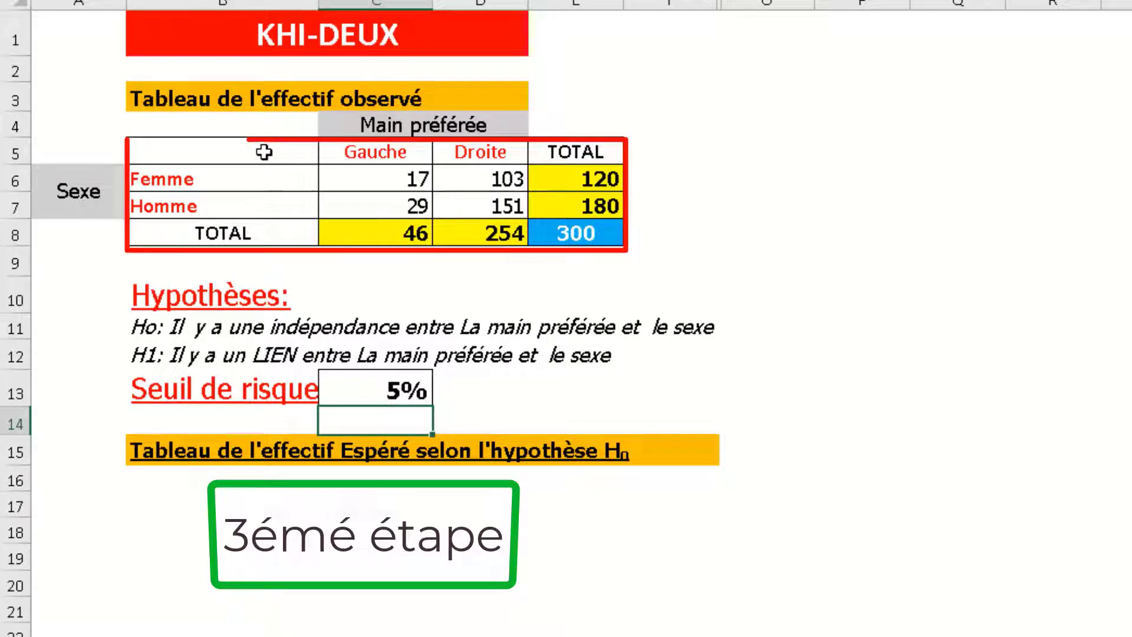
- Copy the observed table and paste it under the expected-frequency heading
drag(236, 152, 554, 224)
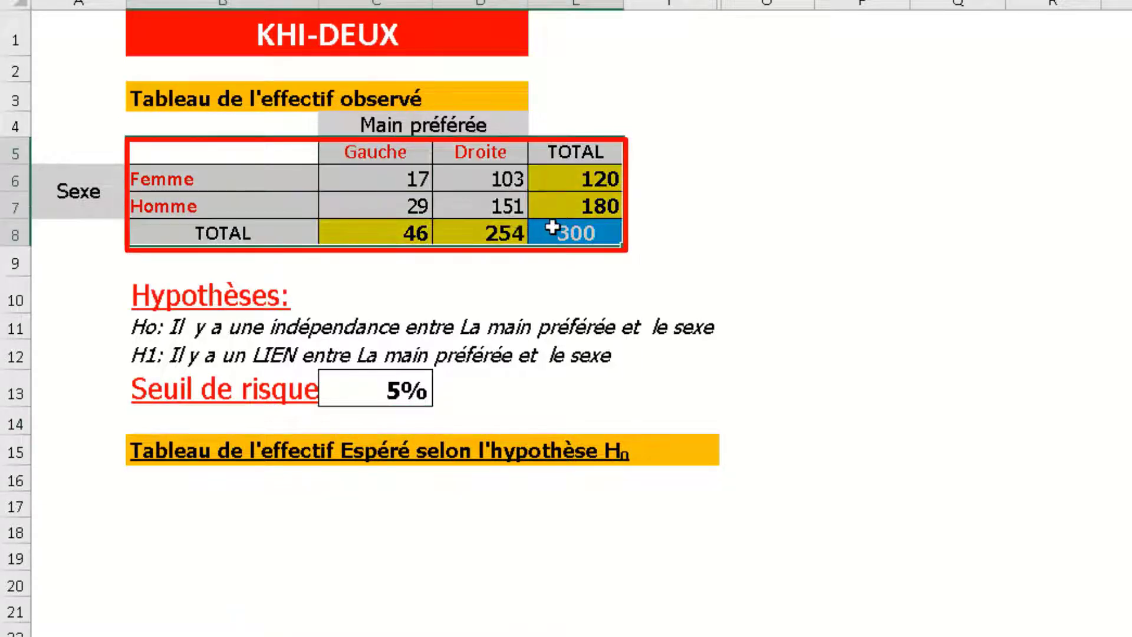
right_click(555, 224)
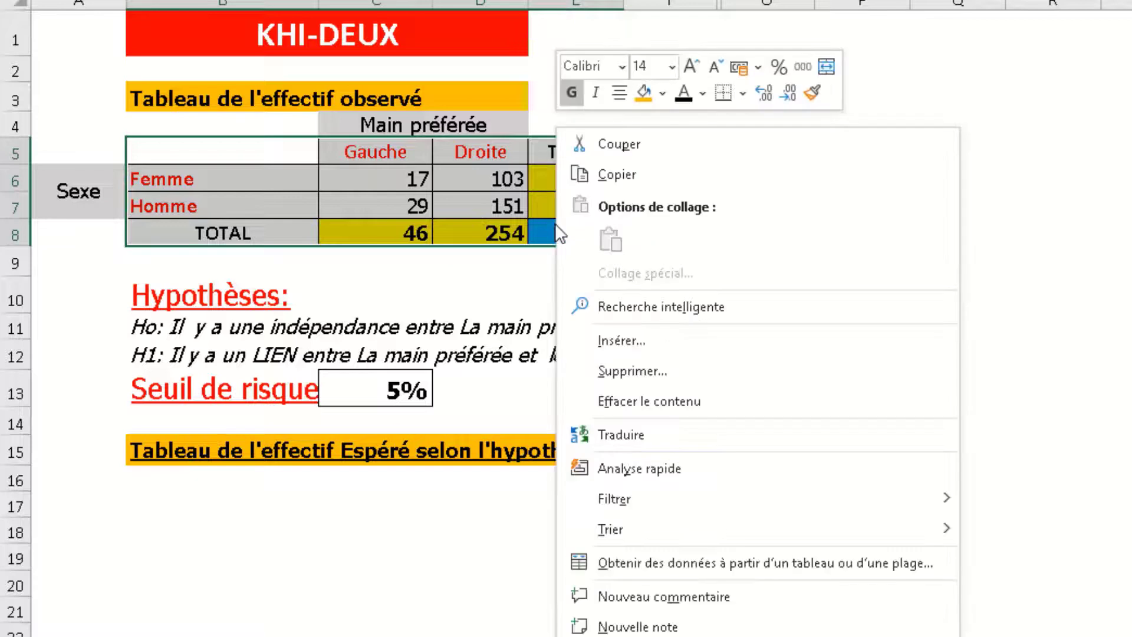
click(618, 178)
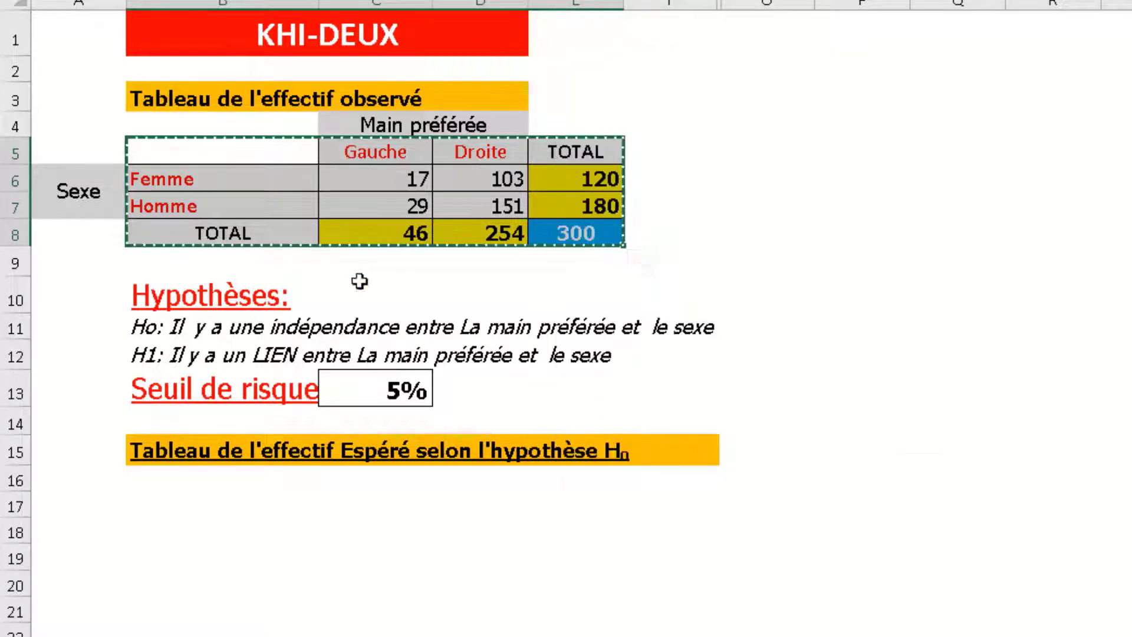
click(159, 504)
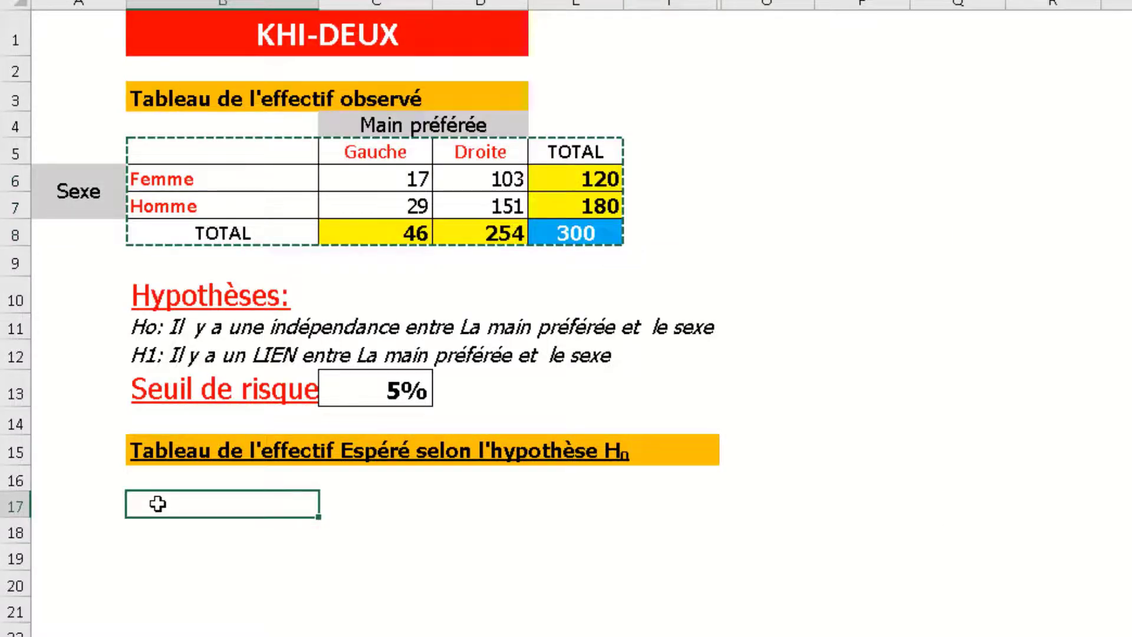
right_click(158, 504)
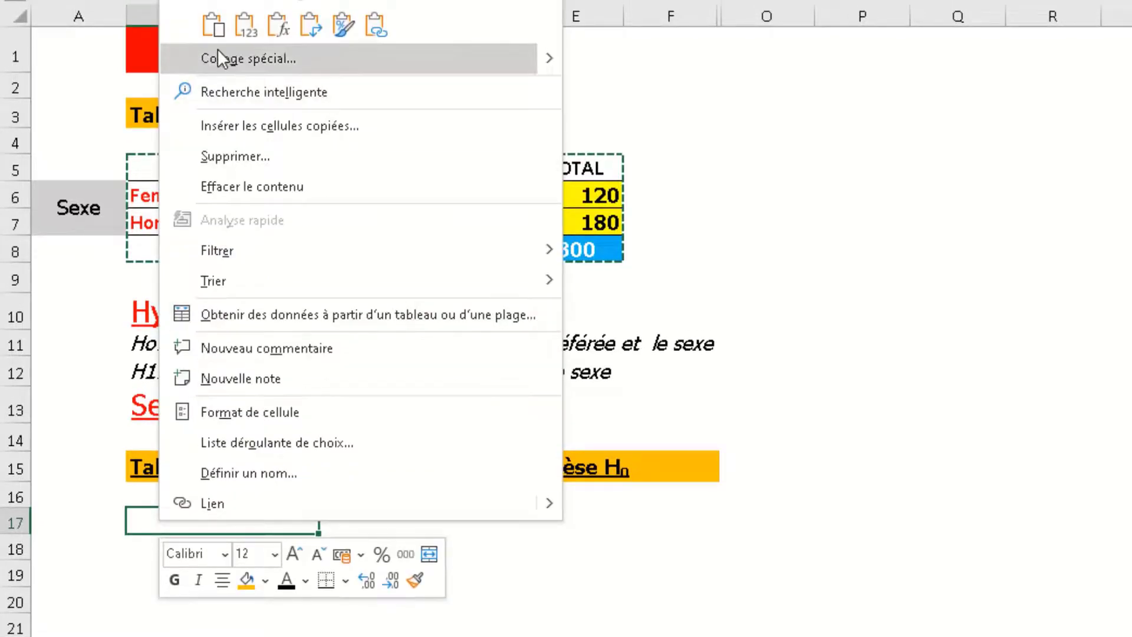
click(214, 26)
- Clear the four copied counts from the pasted expected table
click(381, 524)
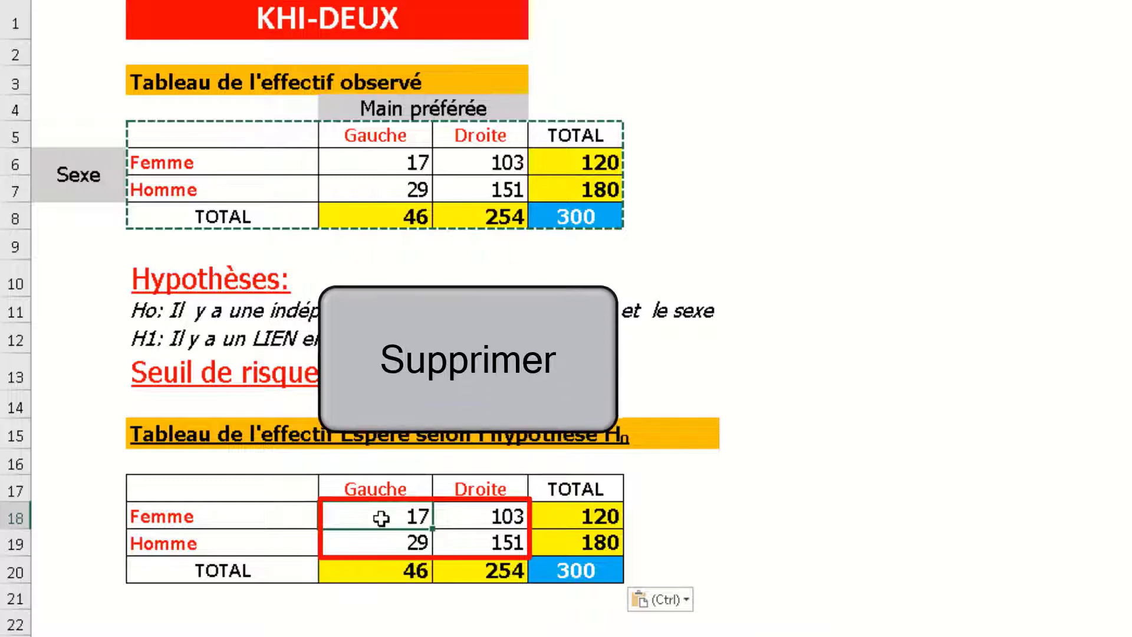
drag(381, 518, 457, 542)
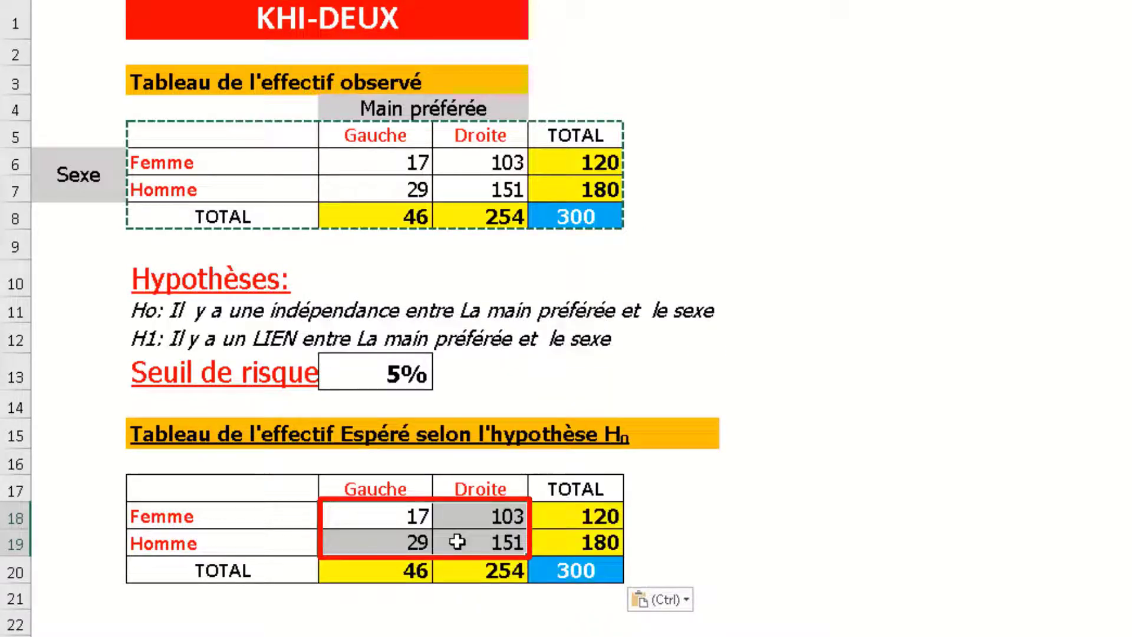
key(Delete)
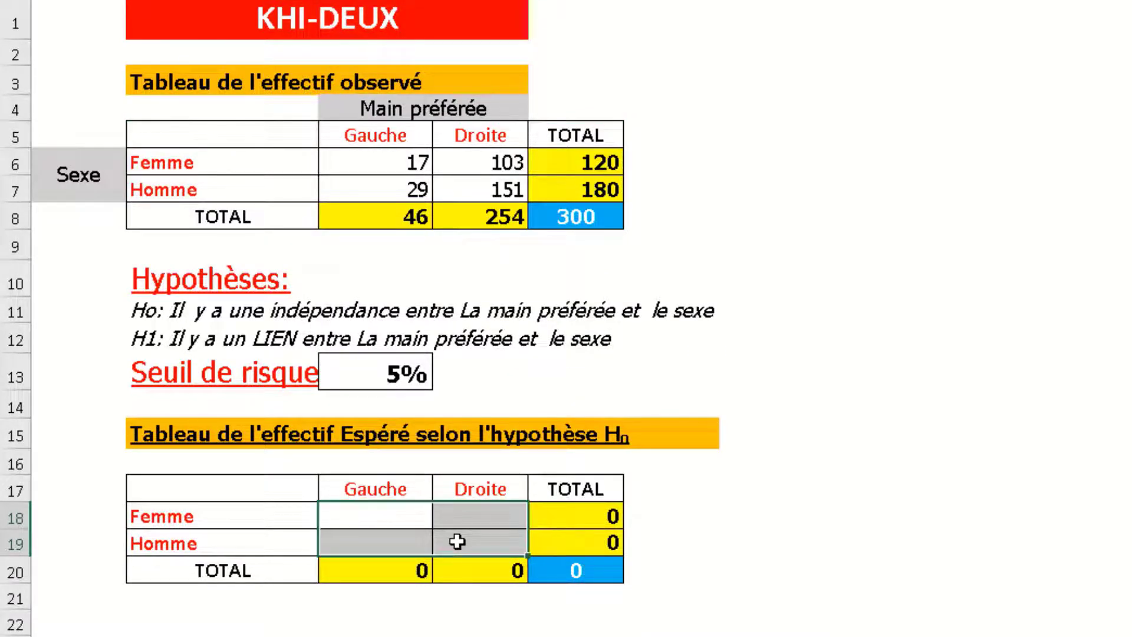
- Enter the Femme–Gauche expected count as column total 46 × row total 120 / 300, giving 18,4
click(411, 517)
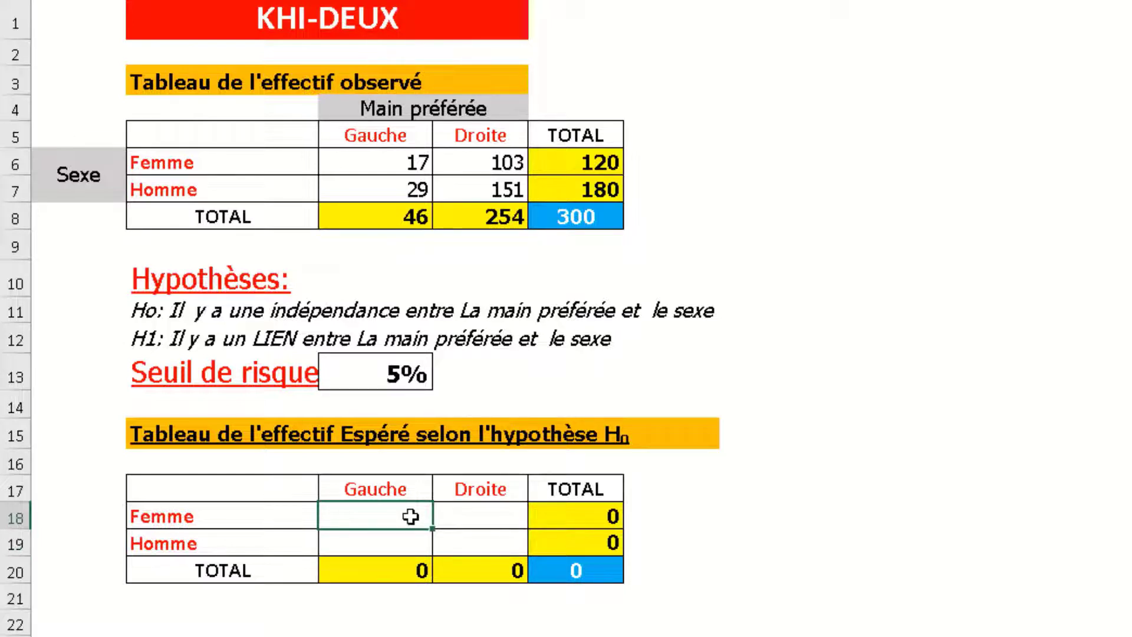
text(=)
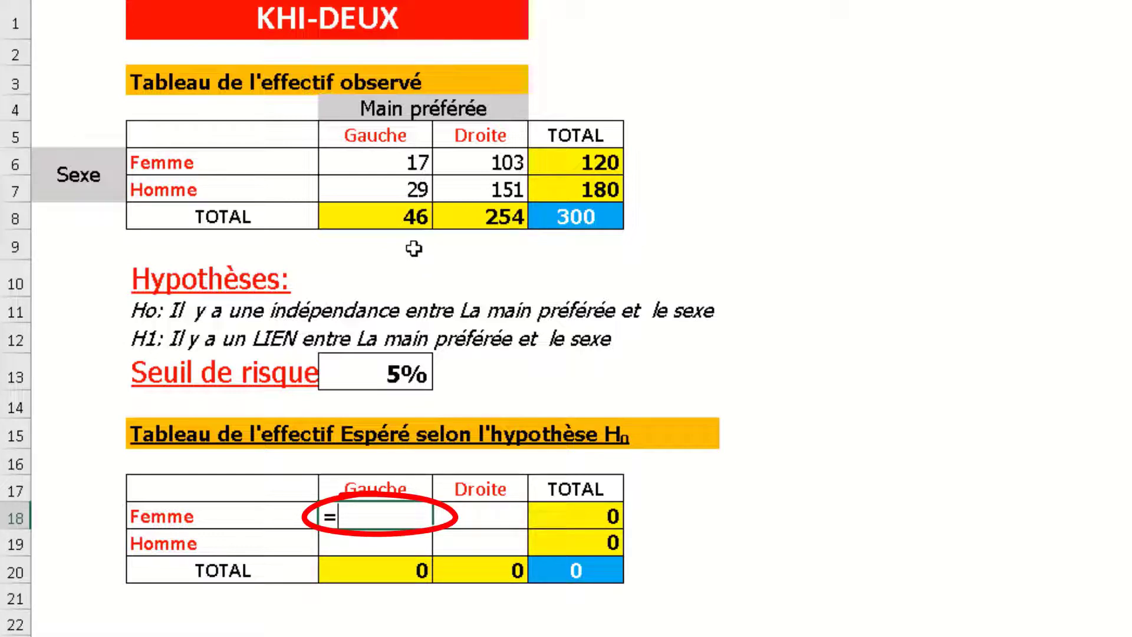
click(402, 219)
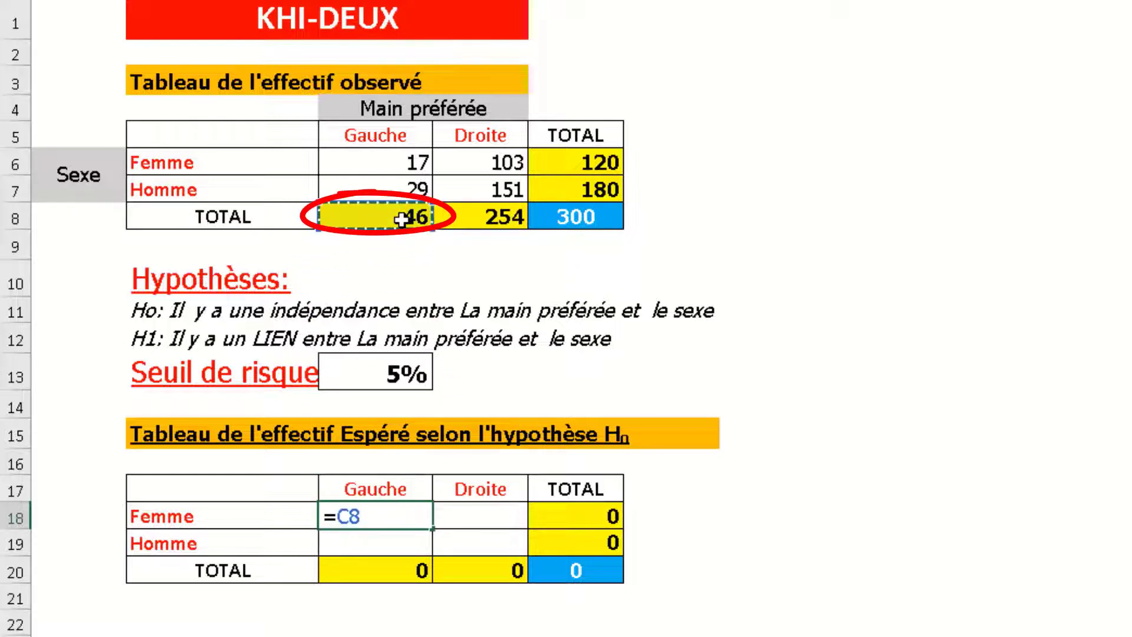
text(*)
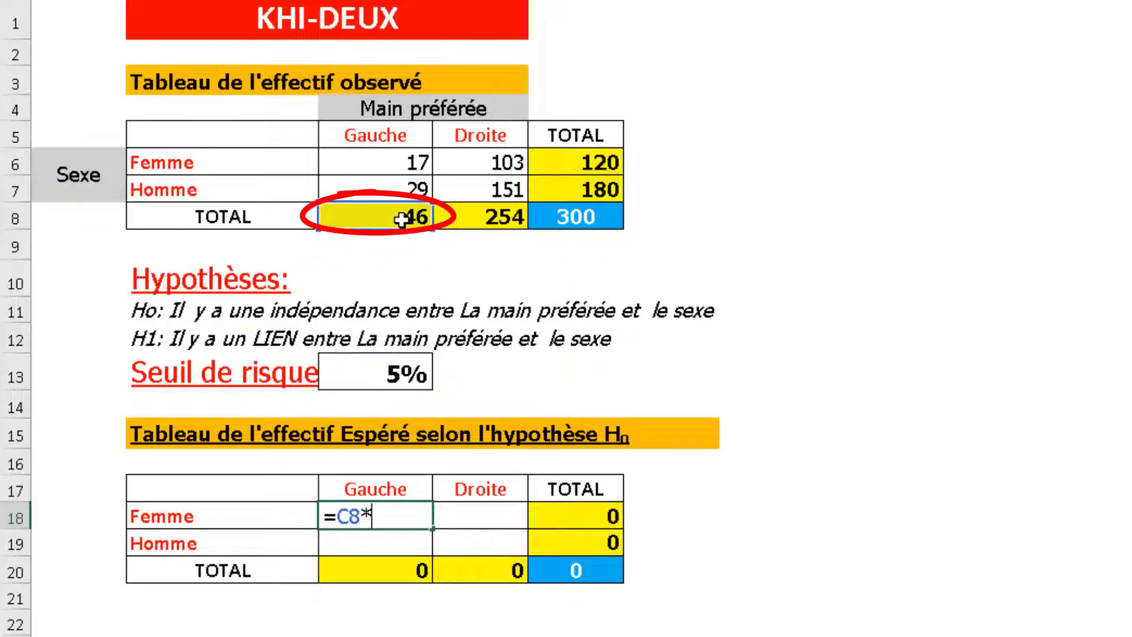
click(559, 165)
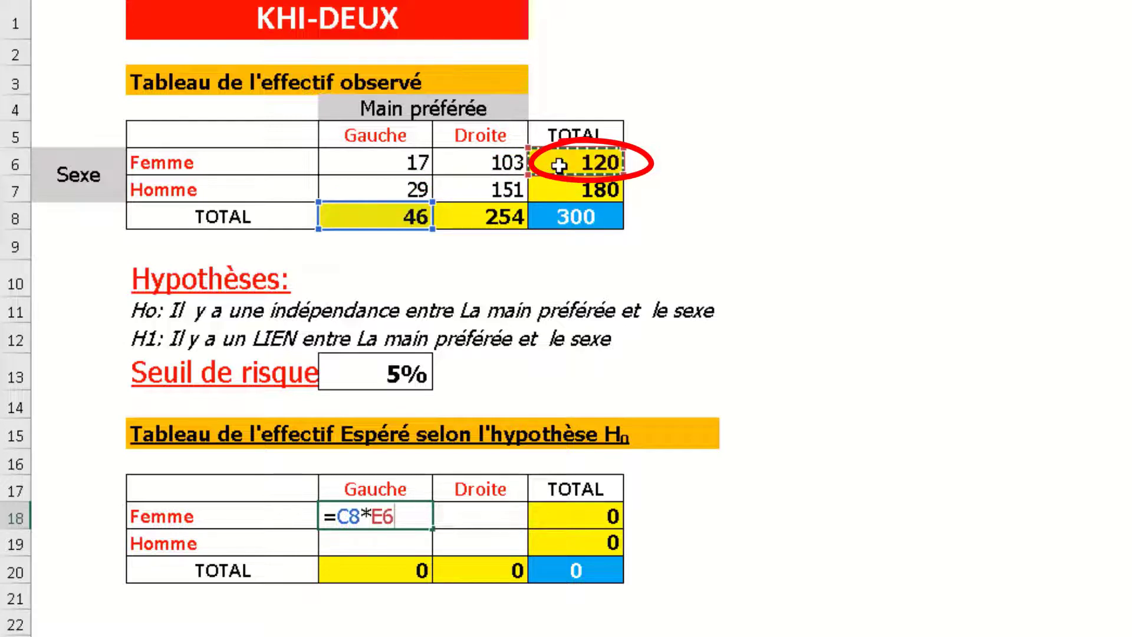
text(/)
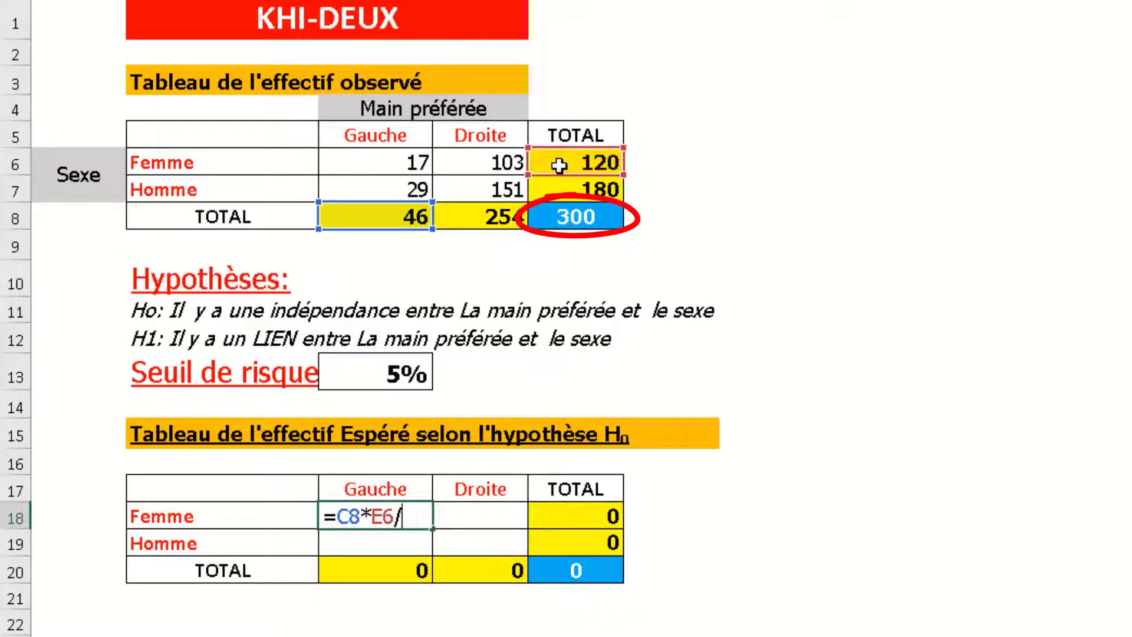
click(572, 220)
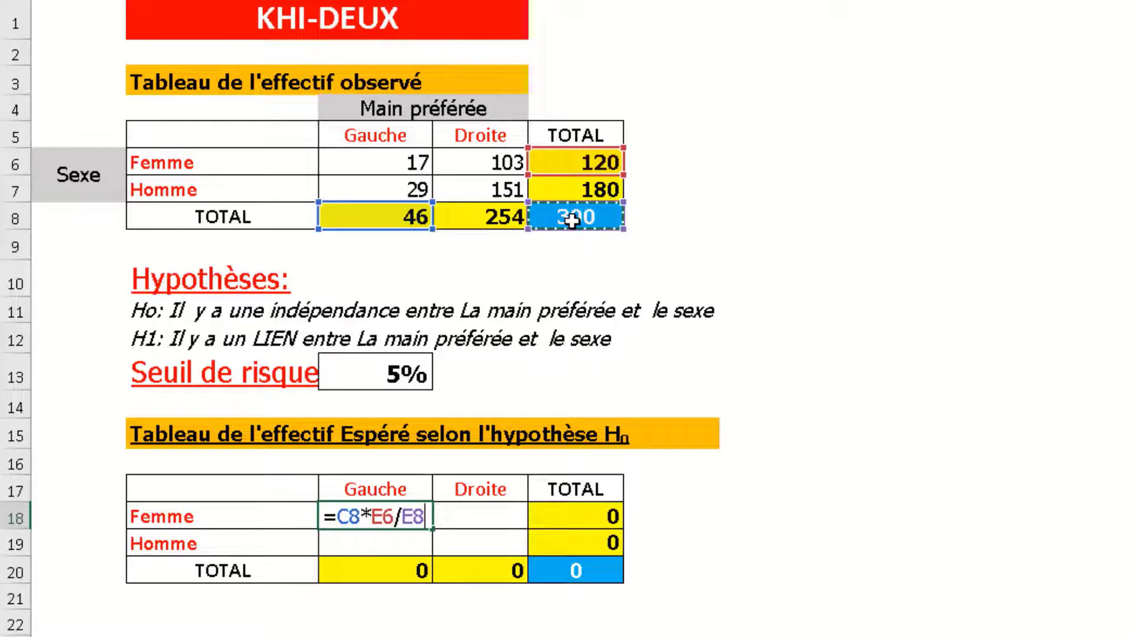
key(Return)
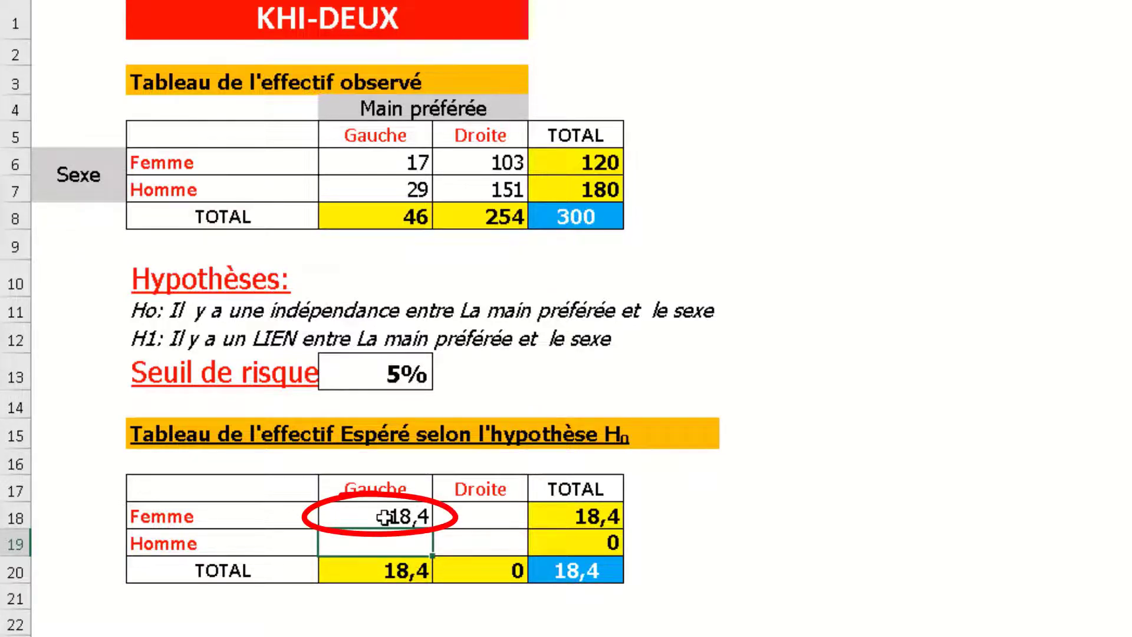
- Delete the 18,4 value from the Femme–Gauche expected cell so totals return to 0
key(Delete)
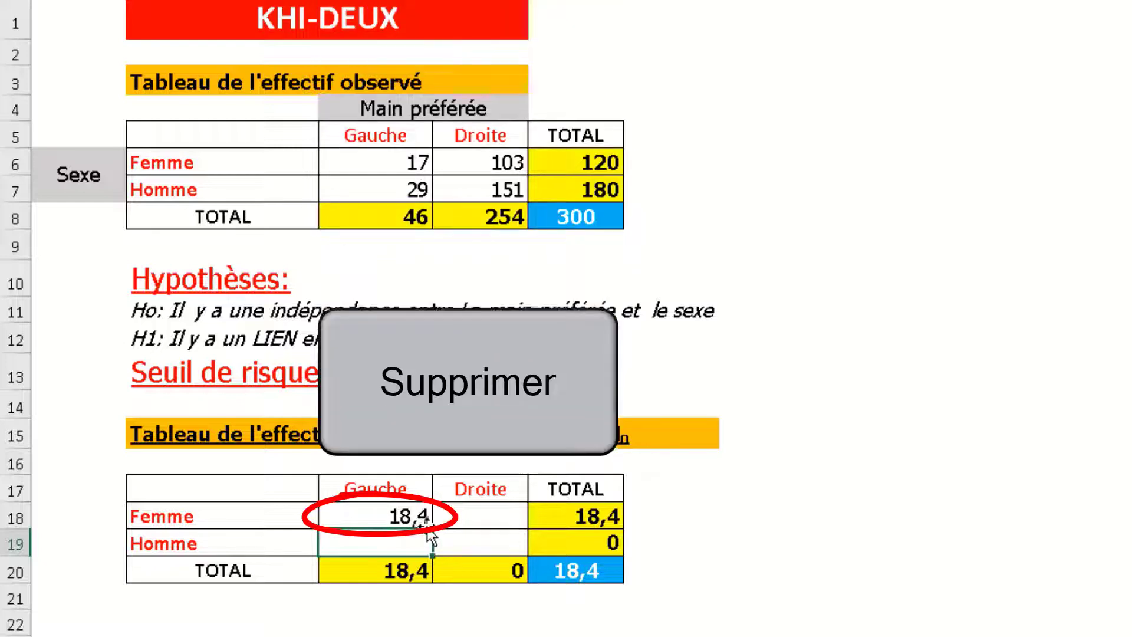
click(406, 517)
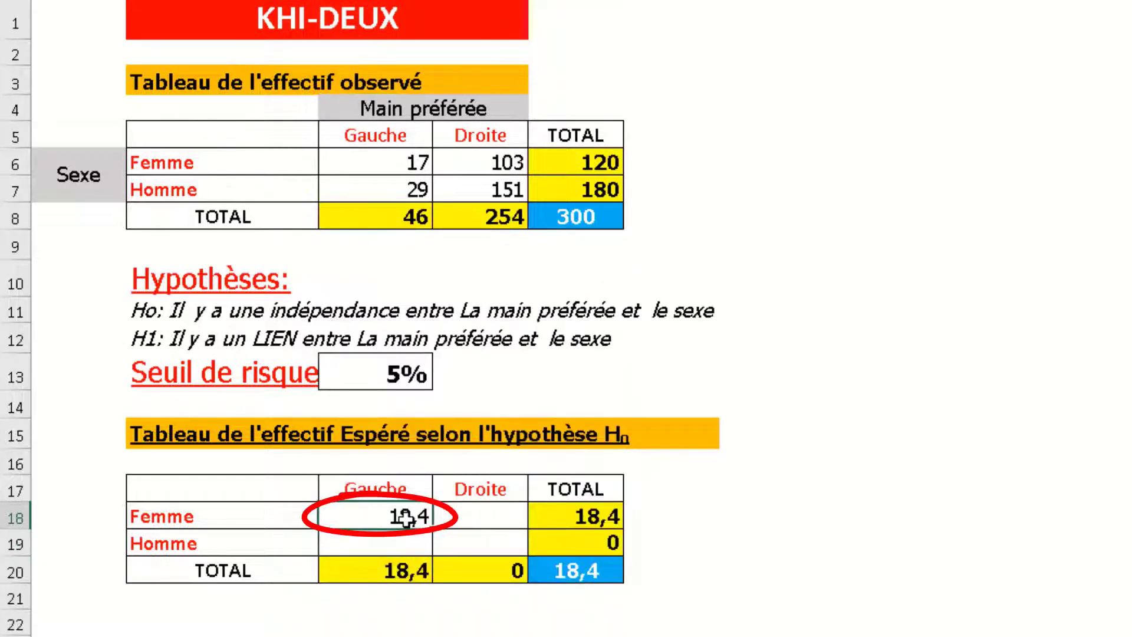
key(Delete)
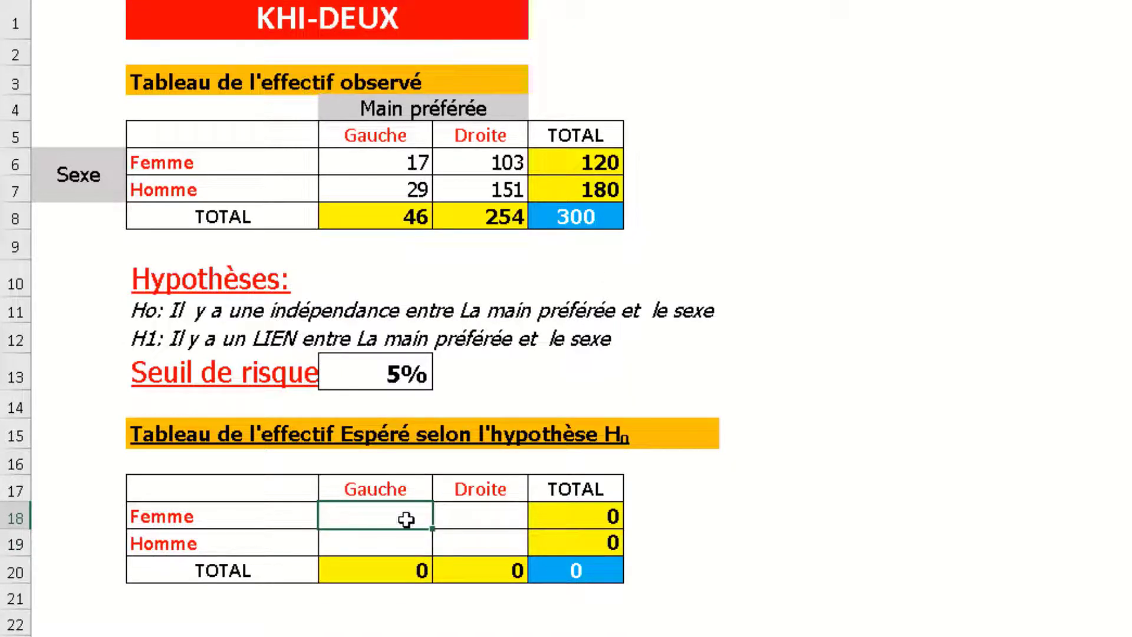
- Enter =C$8*$E6/$E$8 in the Femme–Gauche expected cell, giving 18,4
text(=)
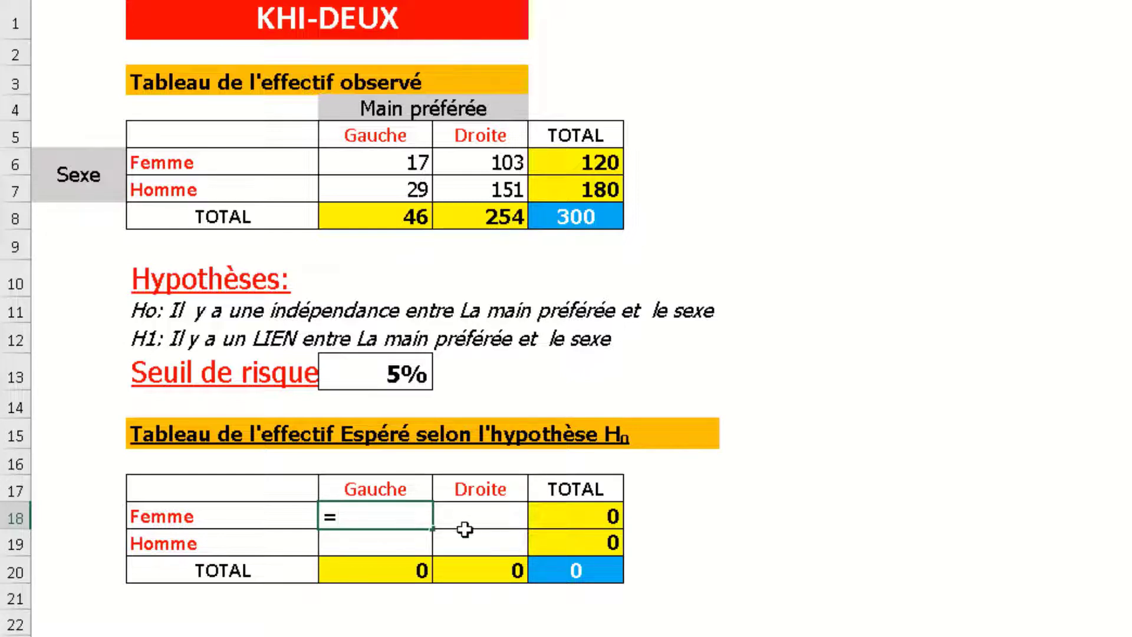
click(418, 212)
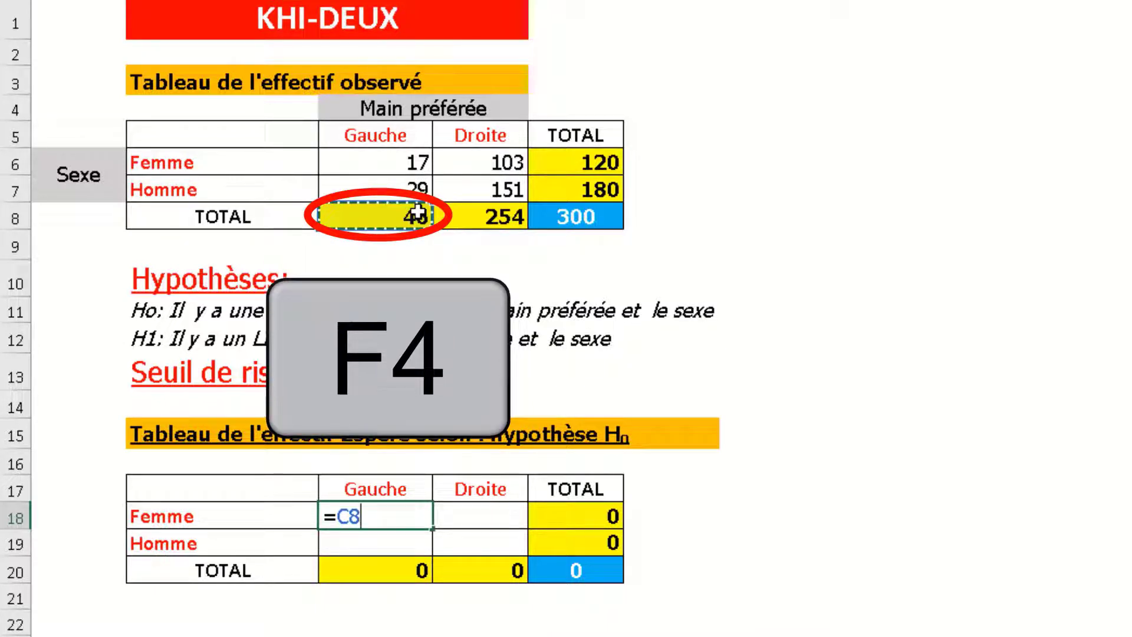
key(F4)
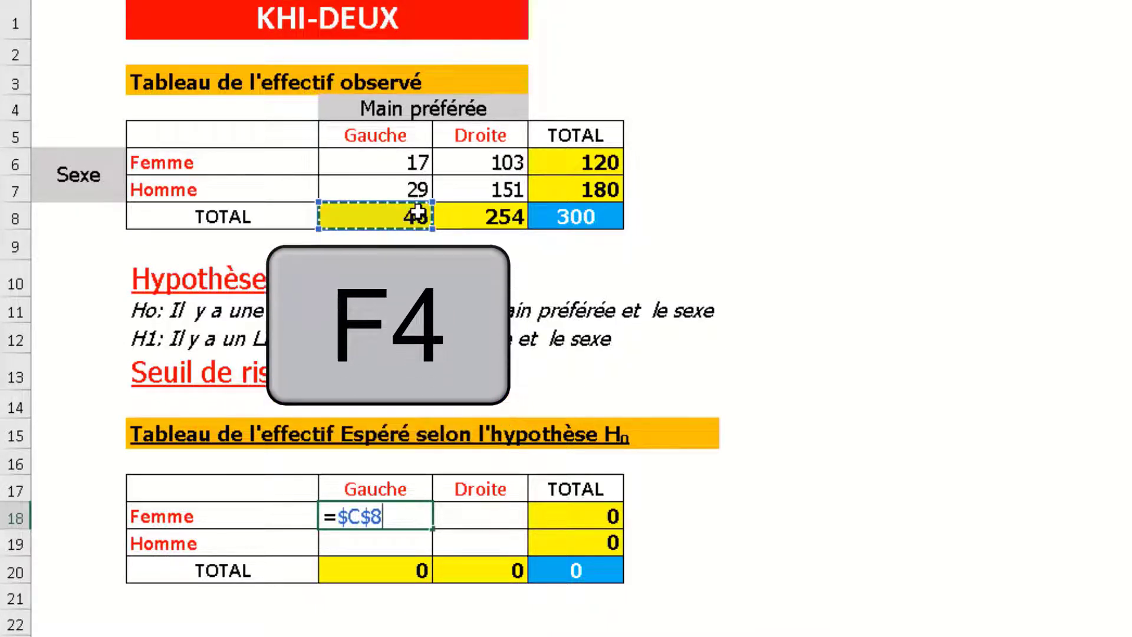
key(F4)
text(*)
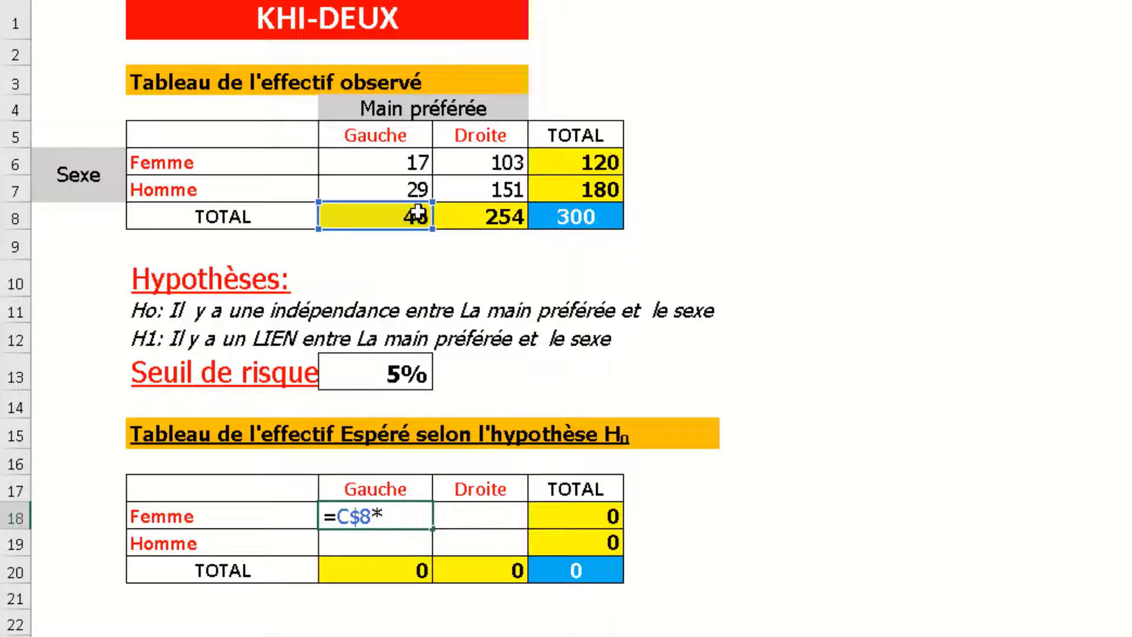
click(592, 164)
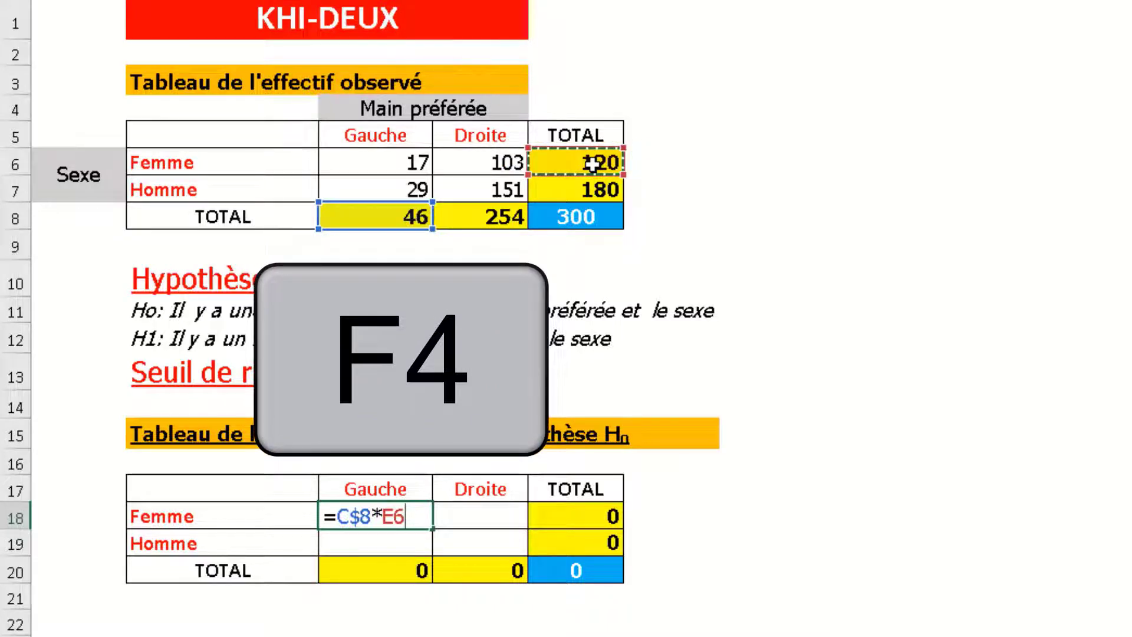
key(F4)
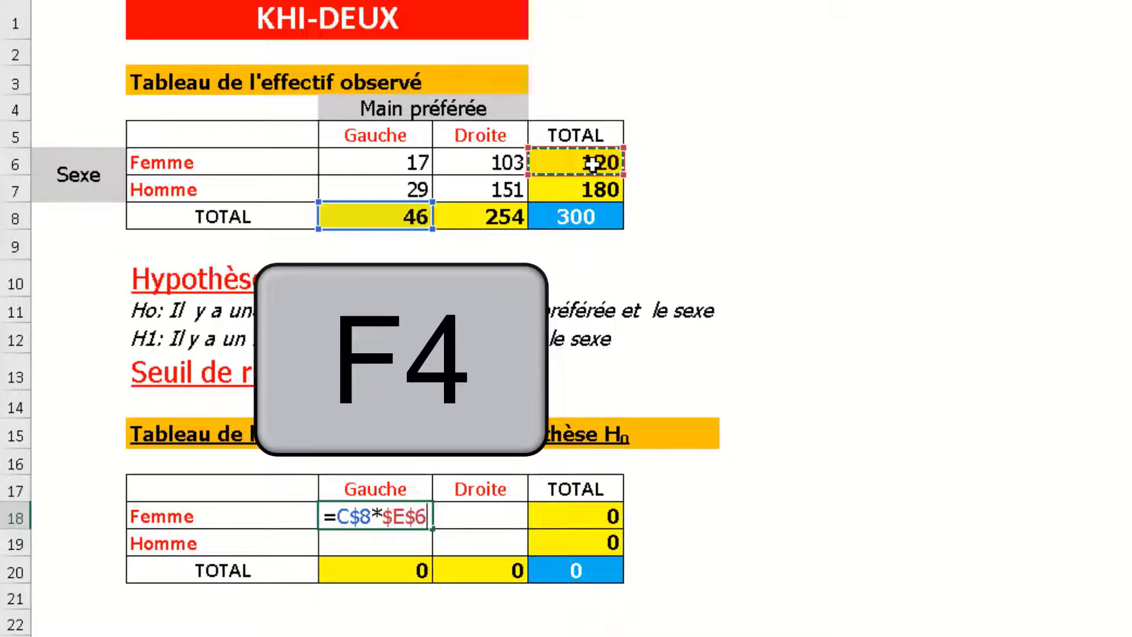
key(F4)
key(F4)
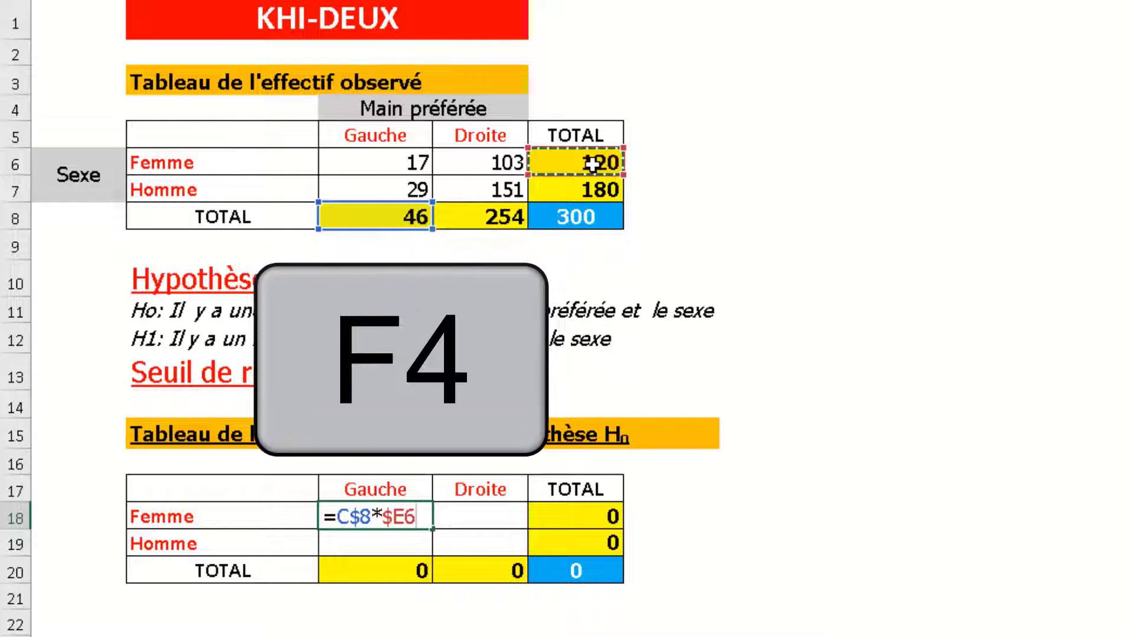
text(/)
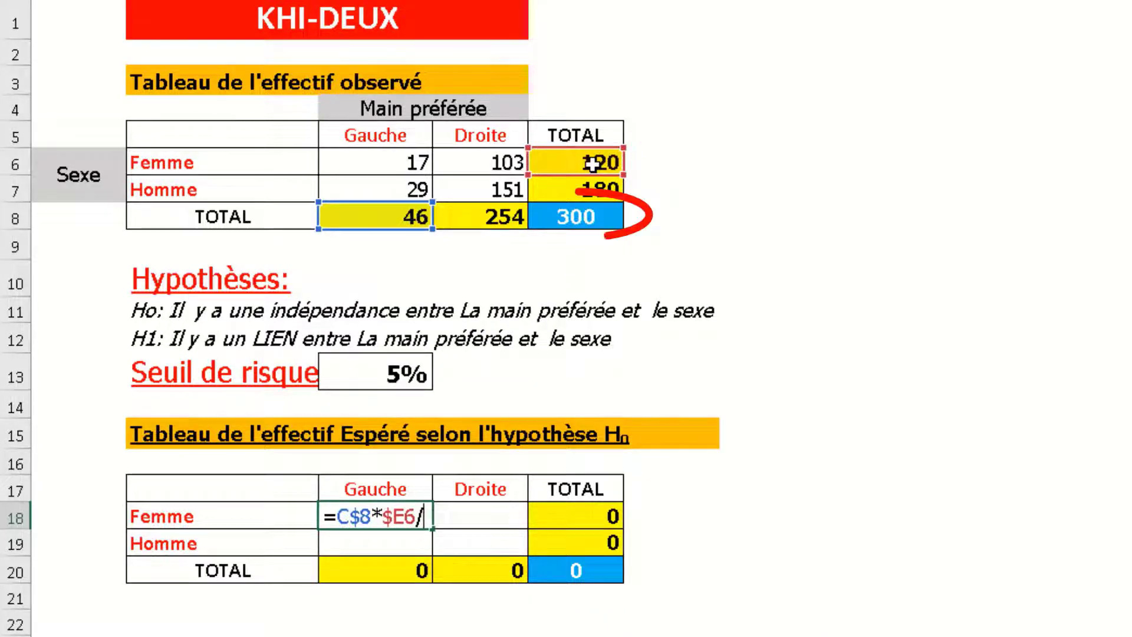
text(E8)
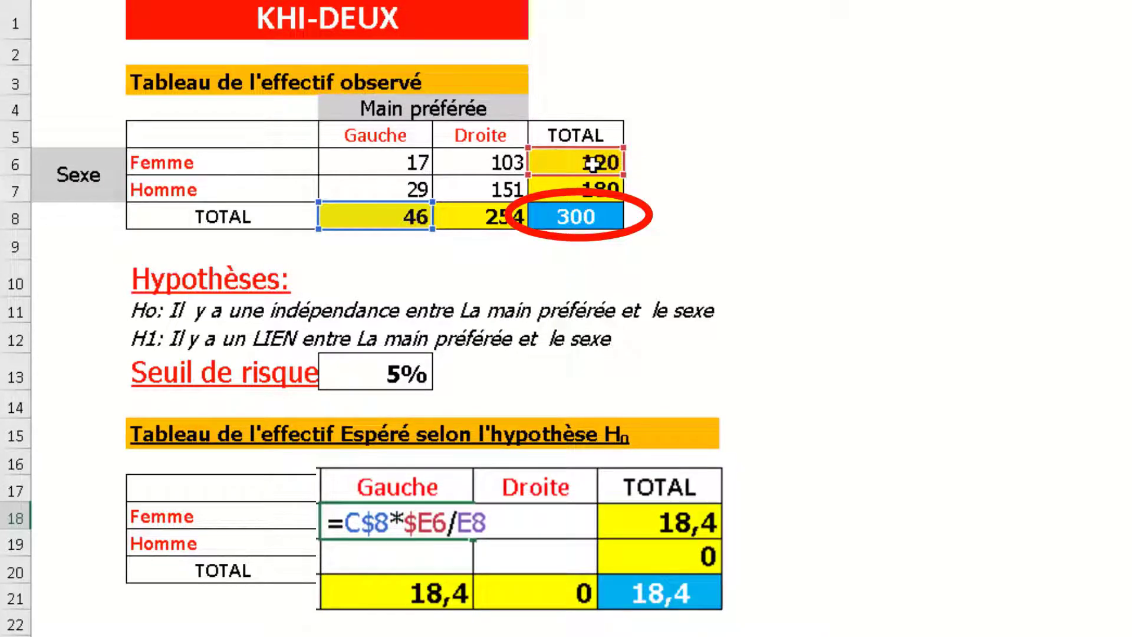
key(F4)
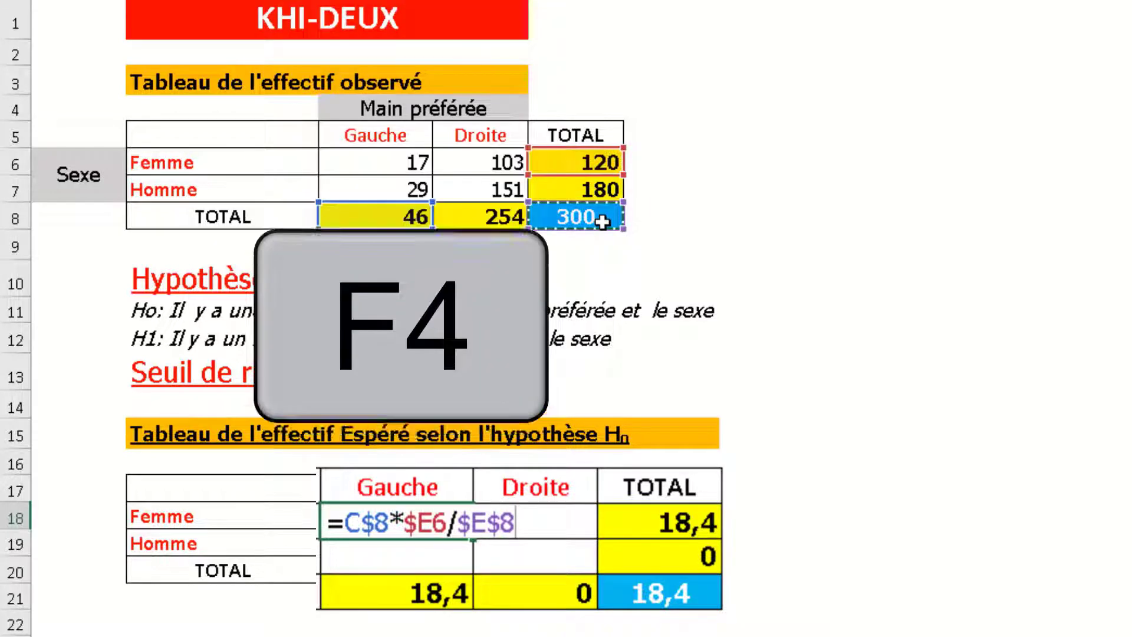
key(Return)
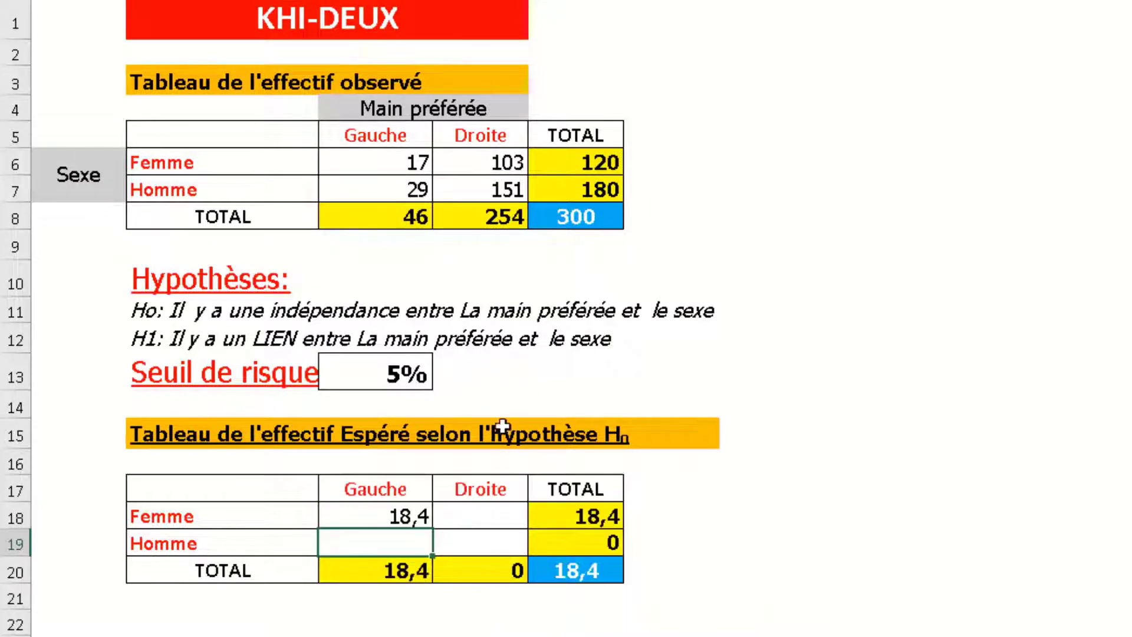
click(428, 521)
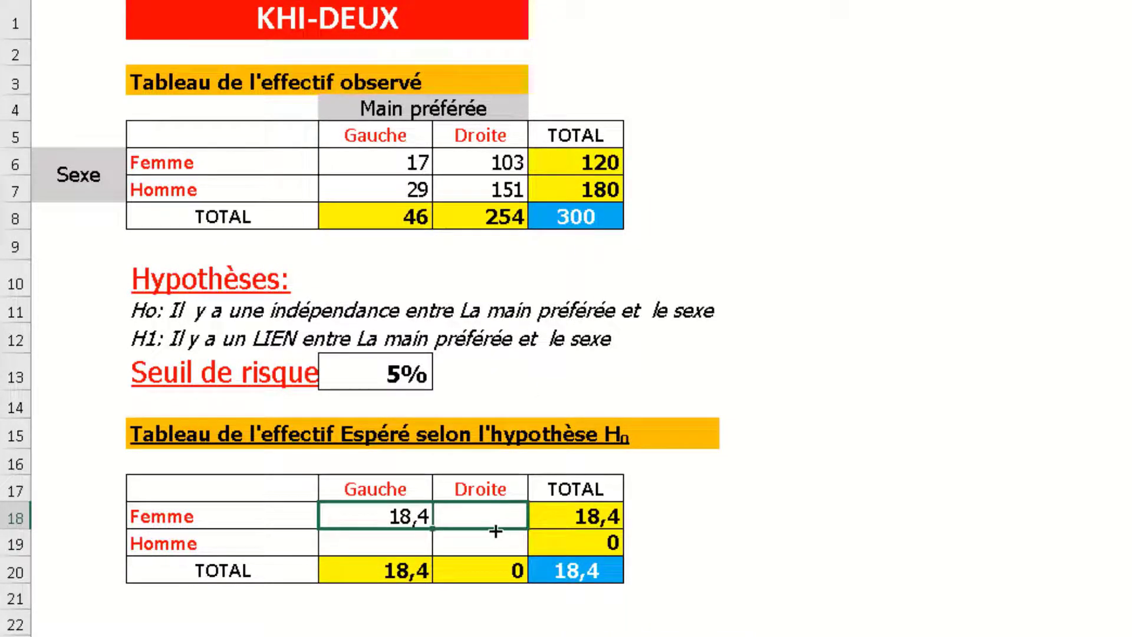
- Fill the 18,4 formula across and down to get 101,6, 27,6 and 152,4
mouse_move(433, 529)
mouse_down()
mouse_move(522, 530)
mouse_move(523, 554)
mouse_up()
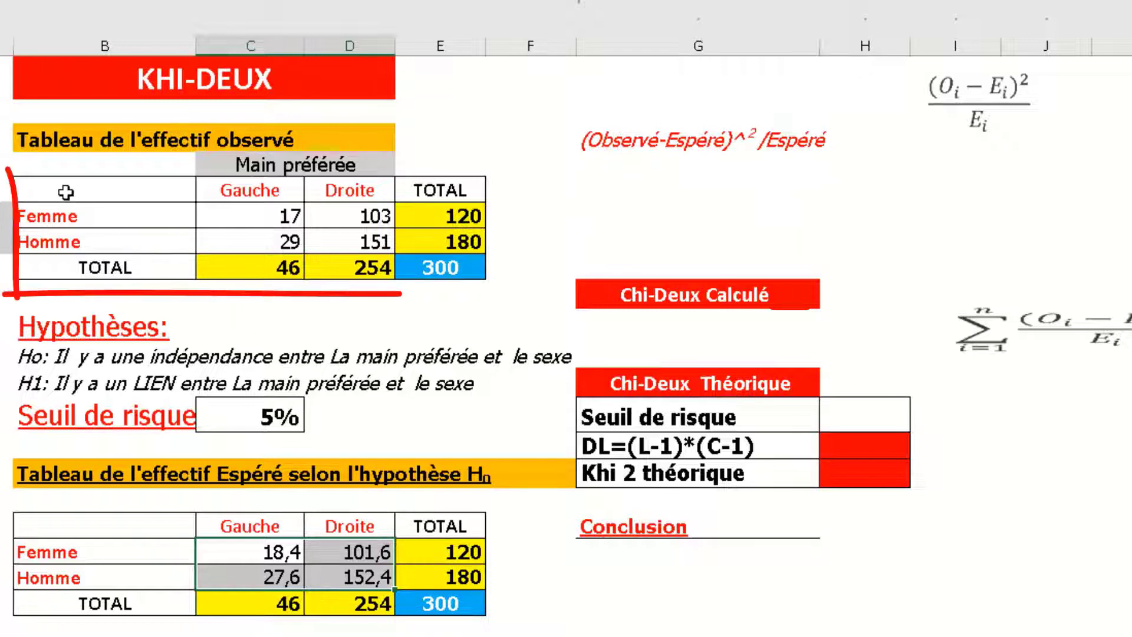
- Copy the observed table and paste it under the (Observé-Espéré)^2/Espéré heading
drag(66, 192, 413, 268)
right_click(413, 268)
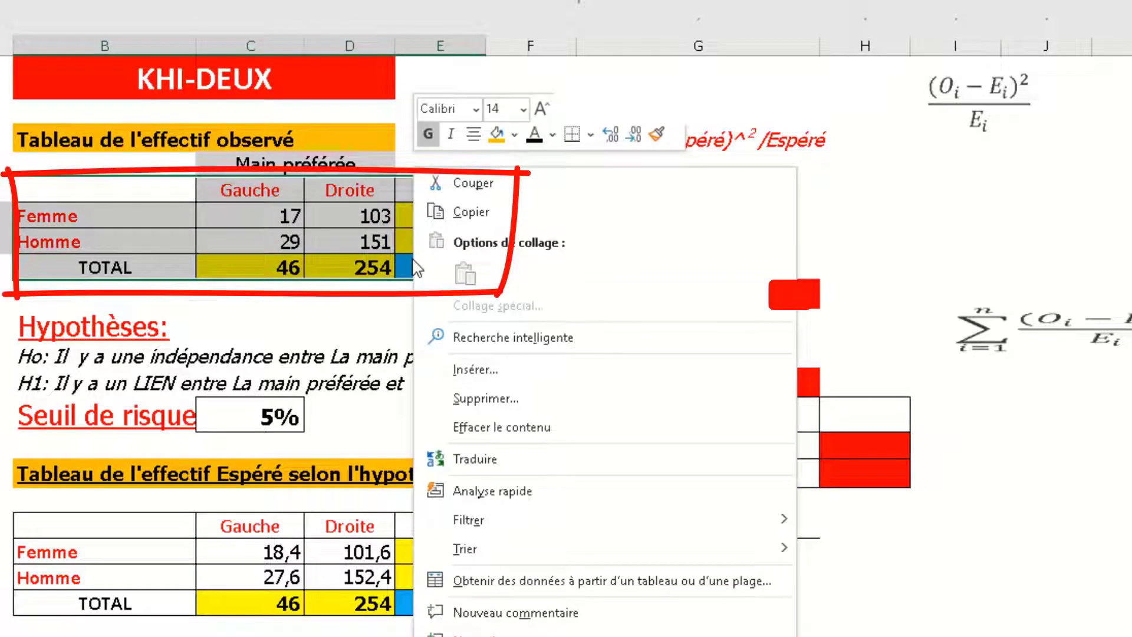
click(471, 211)
click(600, 164)
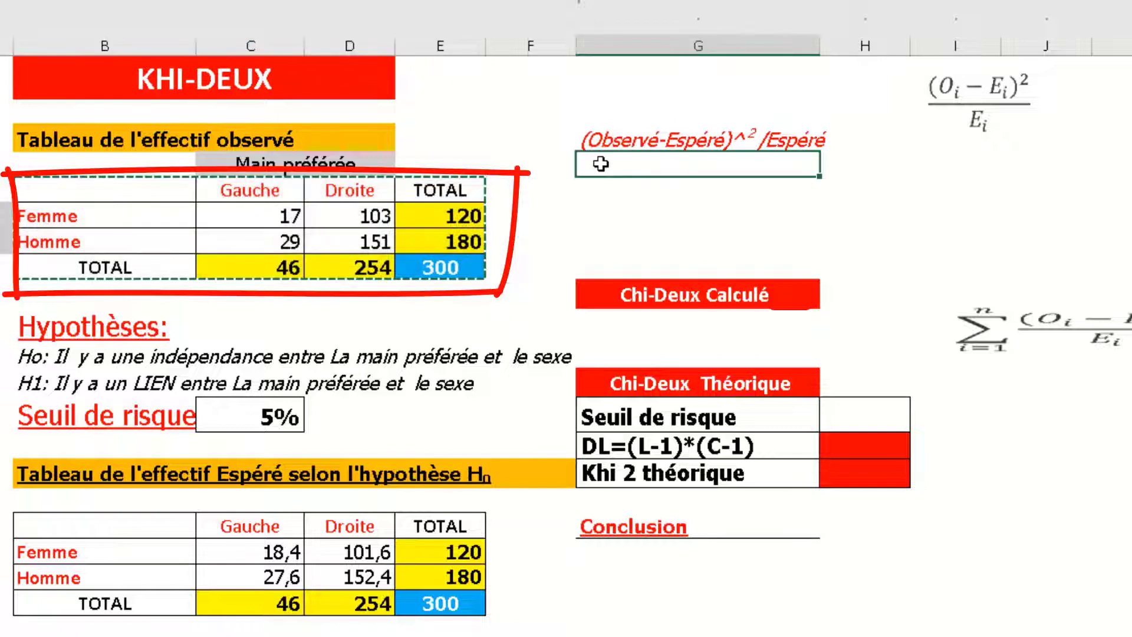
right_click(600, 164)
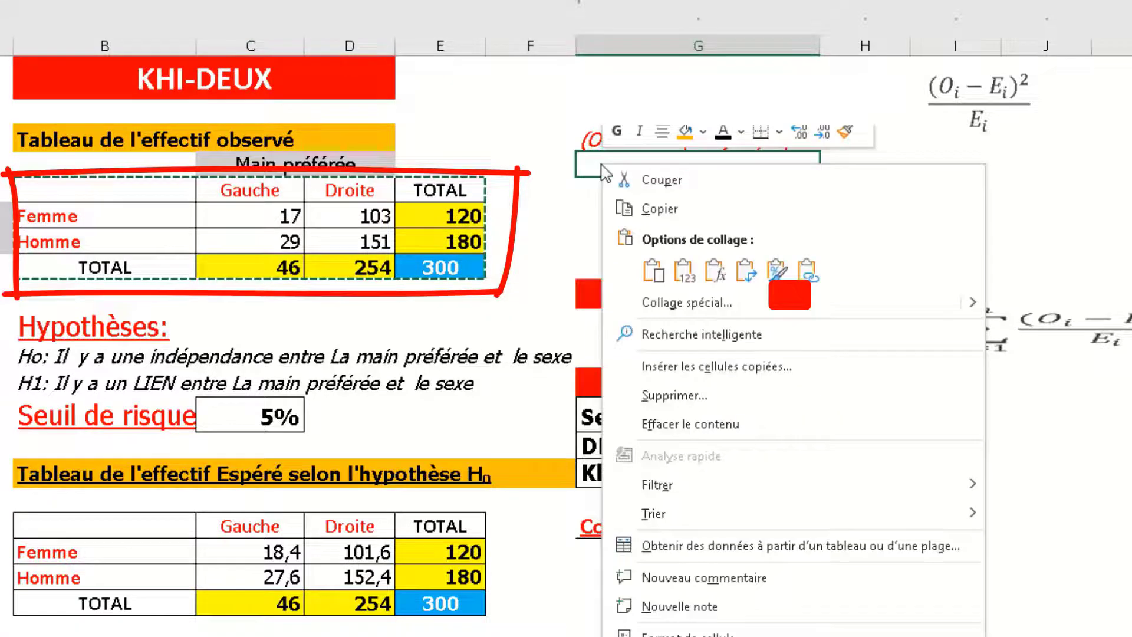
click(654, 271)
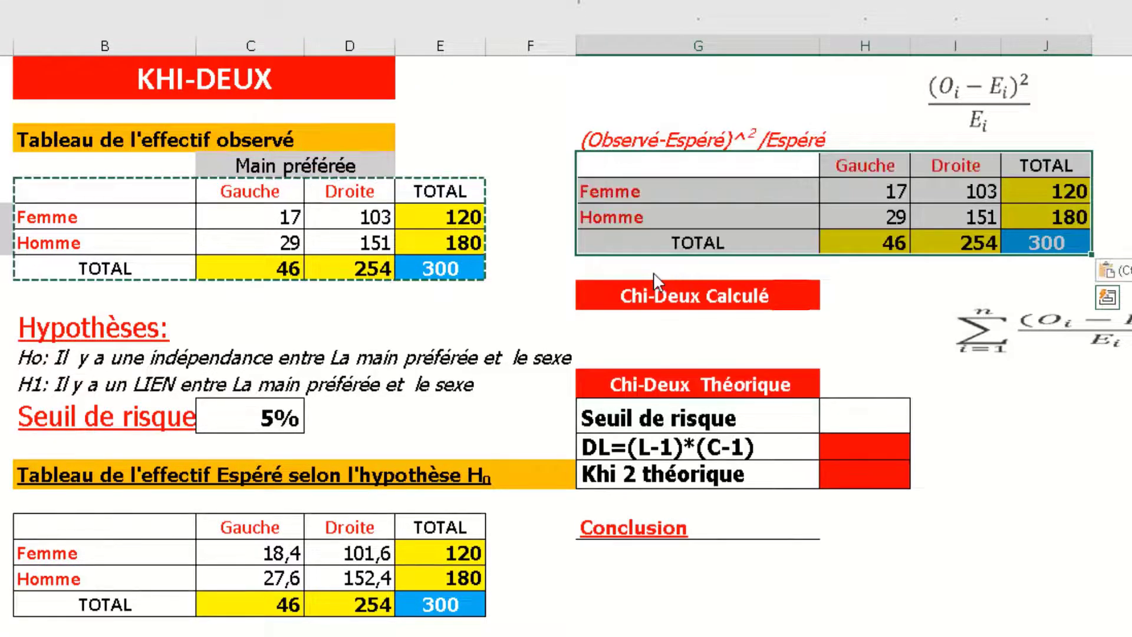
- Clear the four pasted counts and move the chi-square formula picture aside
click(859, 191)
drag(888, 203, 934, 215)
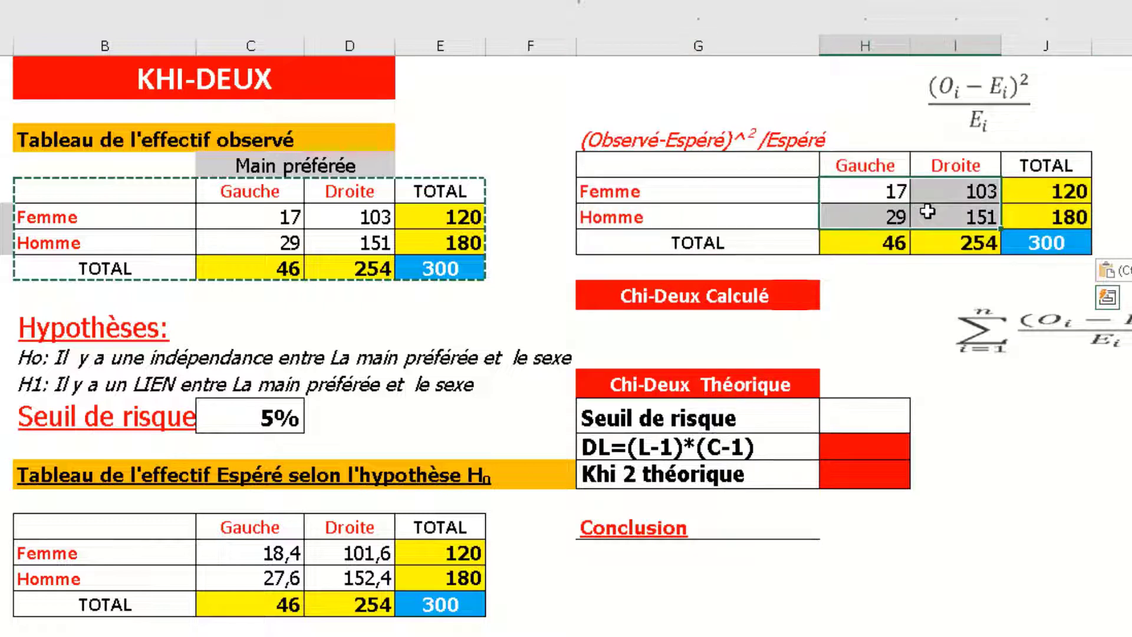
key(Delete)
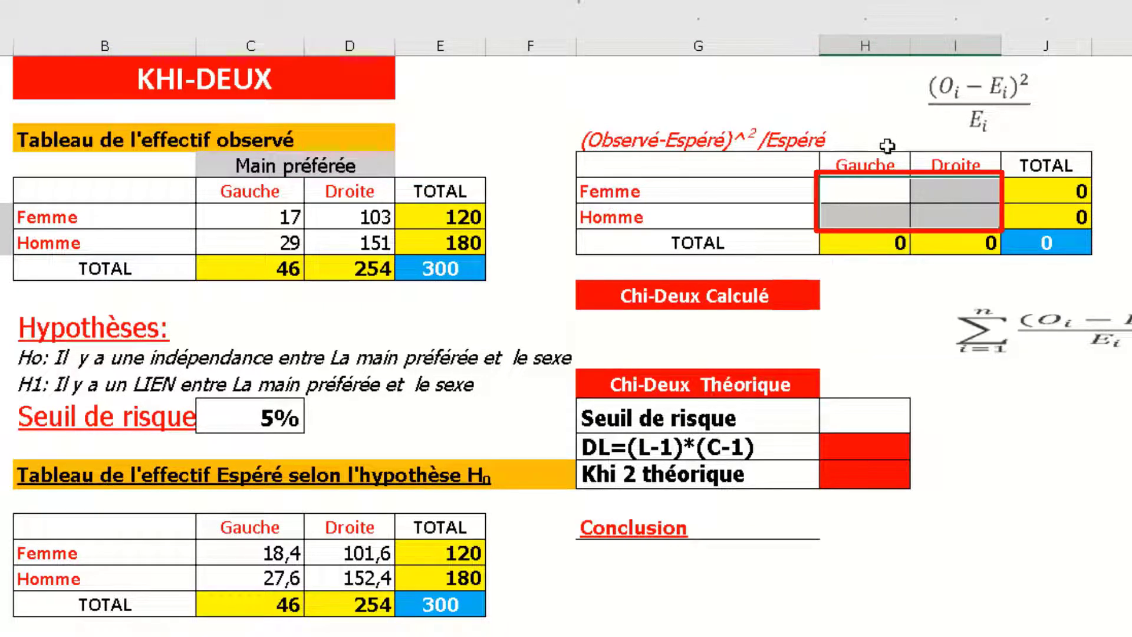
drag(948, 107, 924, 118)
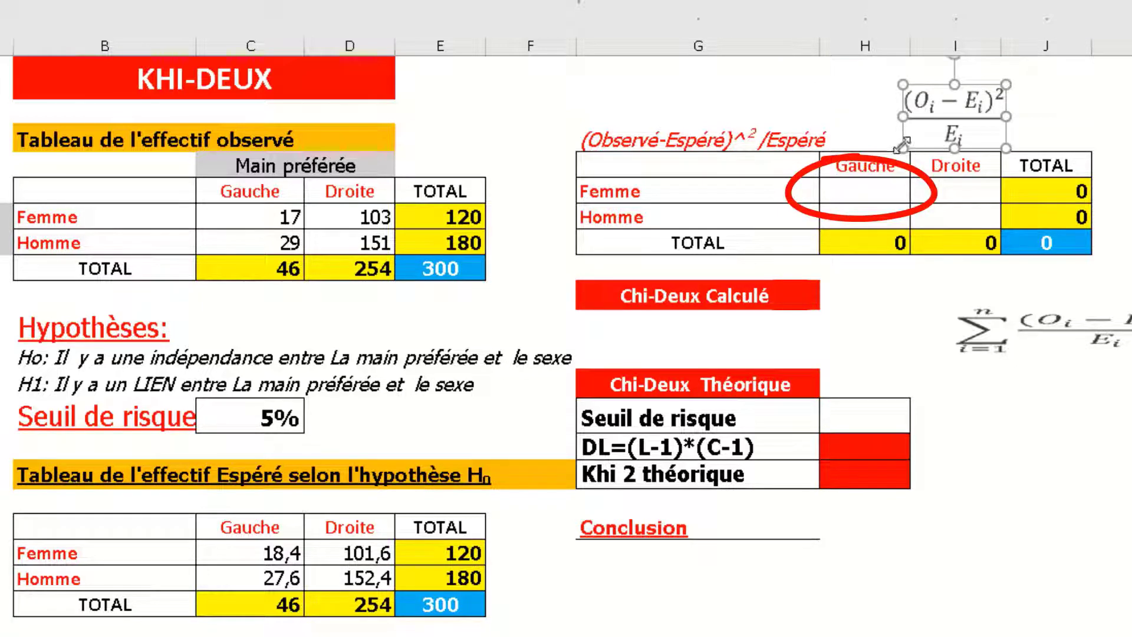
- Enter the Femme–Gauche contribution (17 minus 18,4)^2/18,4, giving 0,106522
click(847, 187)
text(=()
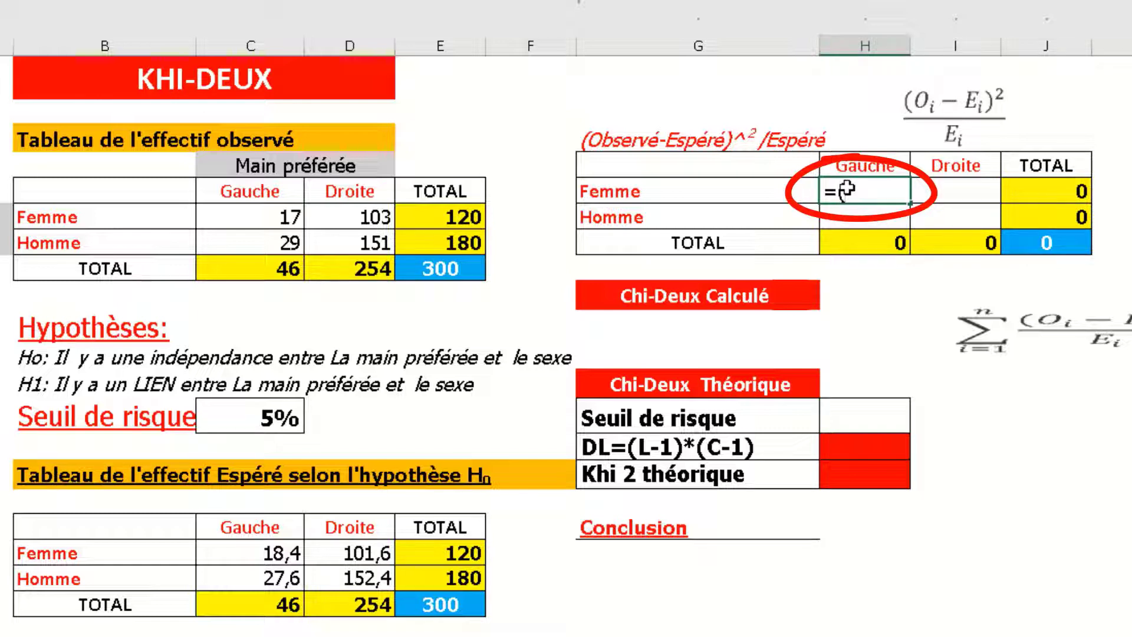
click(264, 215)
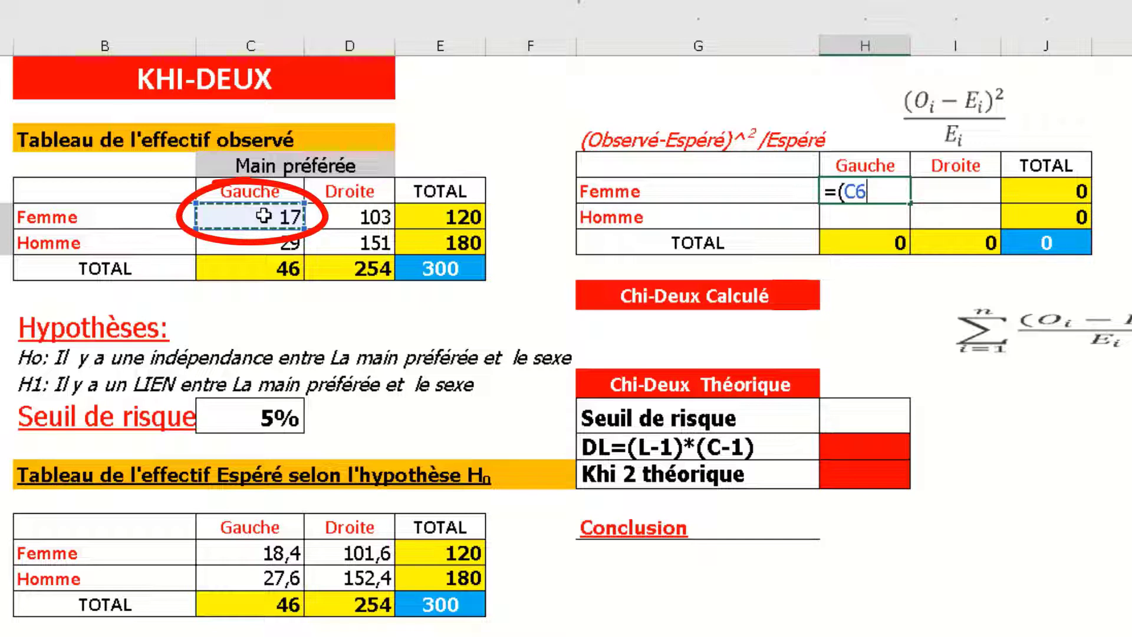
text(-)
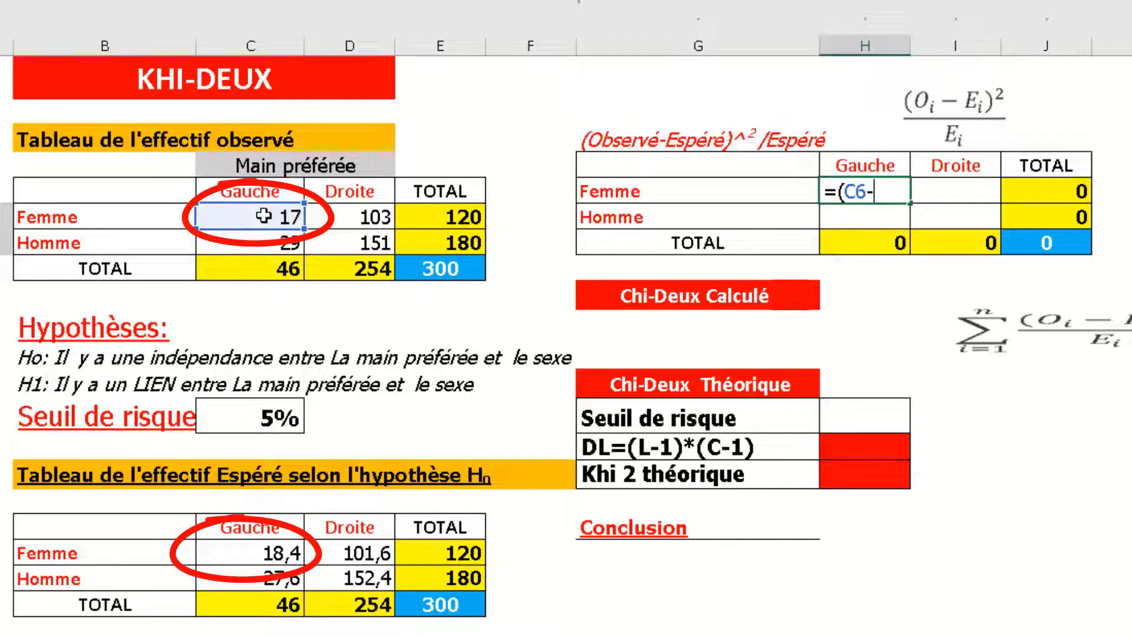
click(259, 552)
text()^2/)
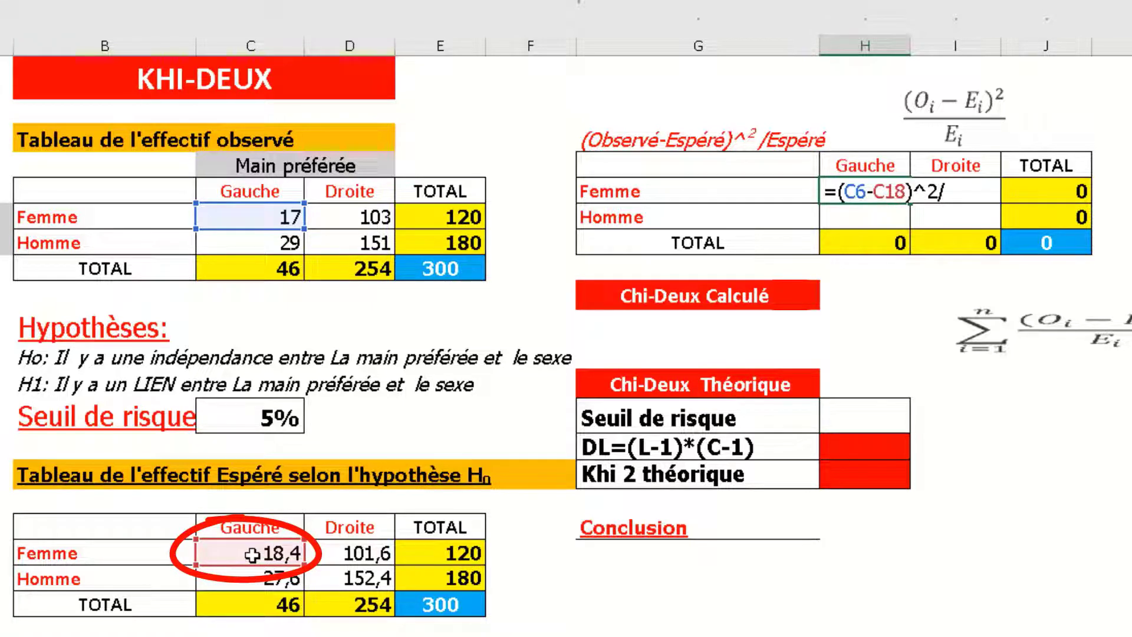
click(253, 555)
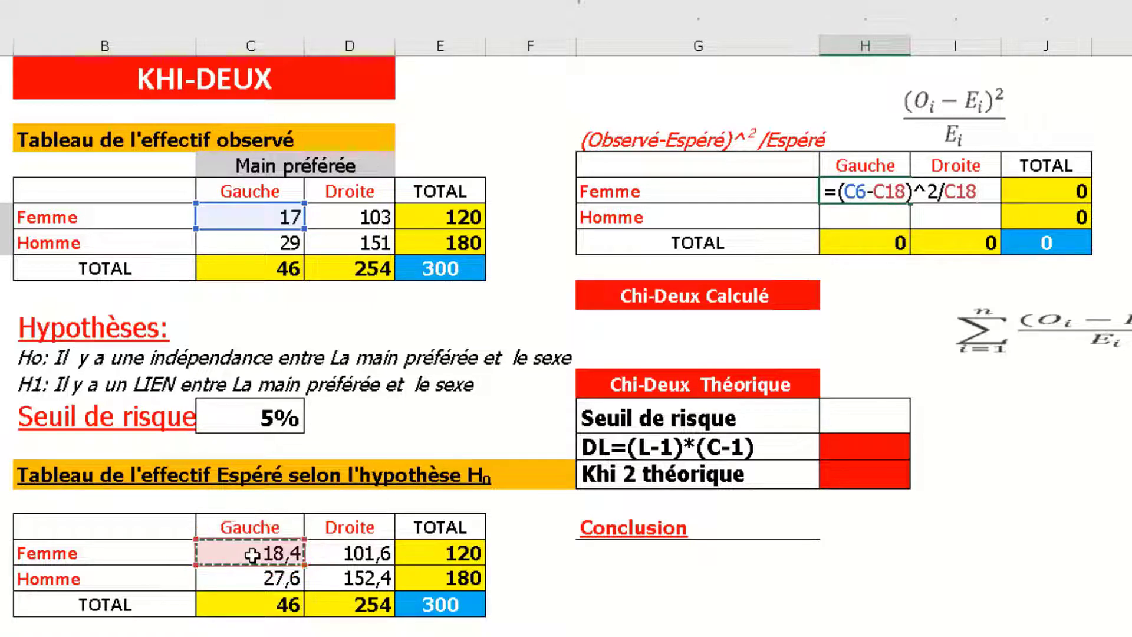
key(Return)
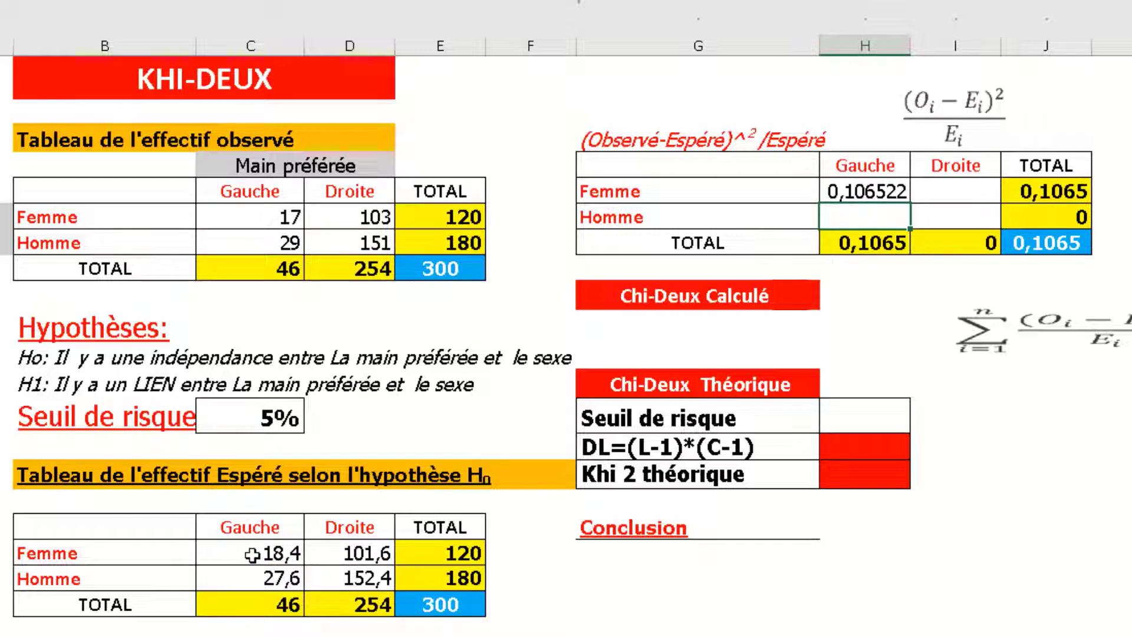
- Fill the contribution formula to the remaining cells for a 0,2097 total and move the formula picture
click(884, 190)
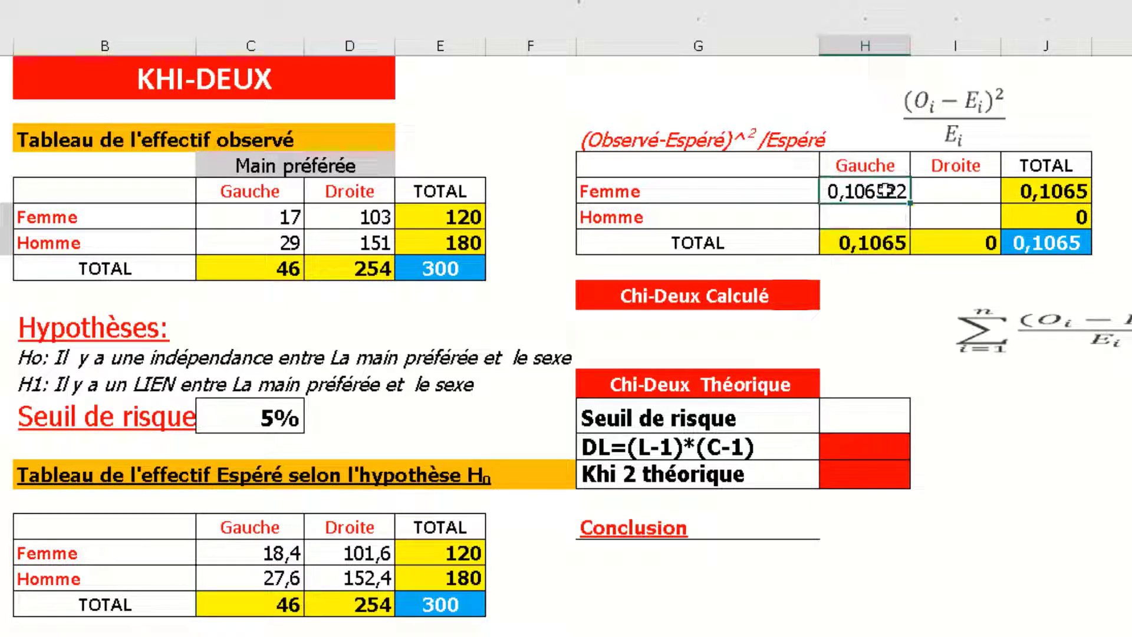
mouse_move(911, 203)
mouse_down()
mouse_move(999, 201)
mouse_move(997, 225)
mouse_up()
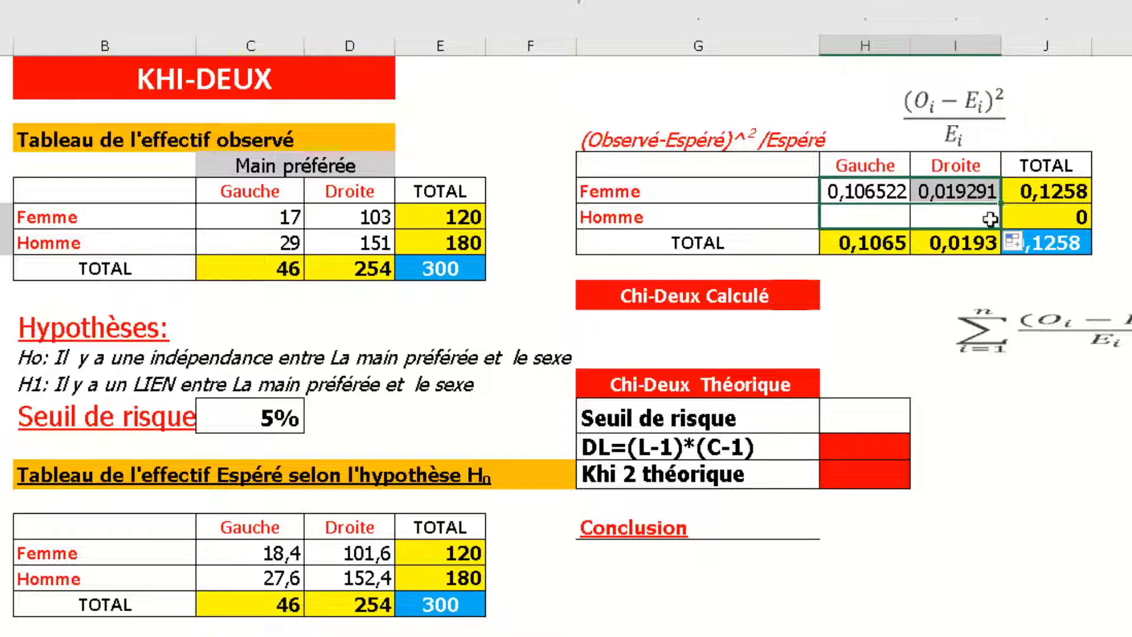
drag(1069, 324, 1093, 300)
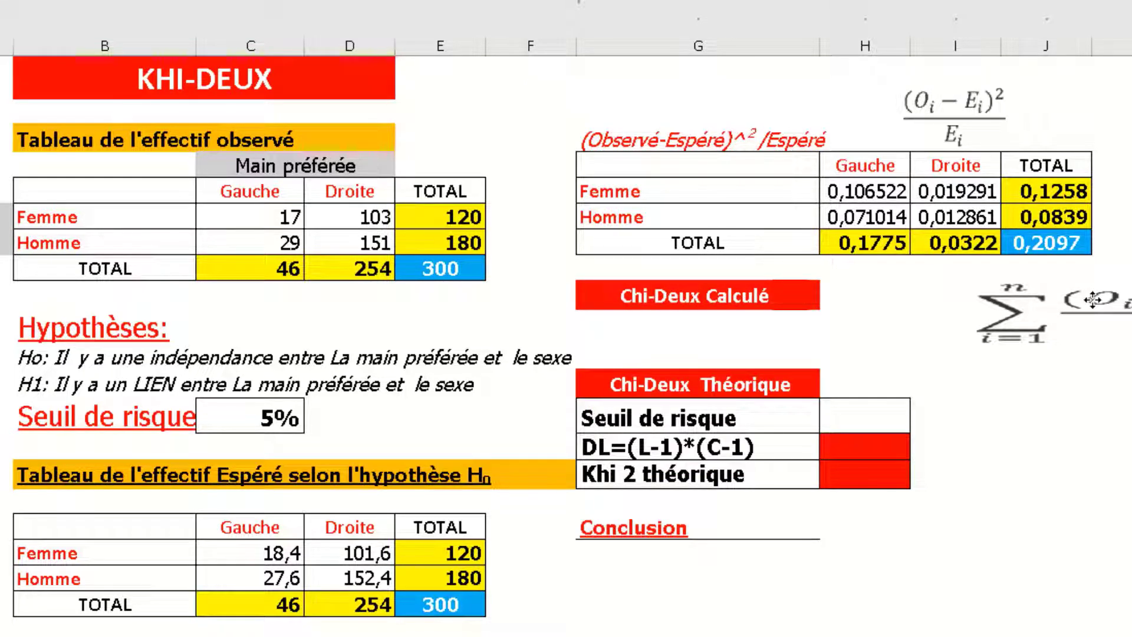
- Enter =SOMME(H5:I6) beside Chi-Deux Calculé, giving 0,2097
click(838, 295)
text(=somme)
key(Tab)
drag(862, 192, 938, 216)
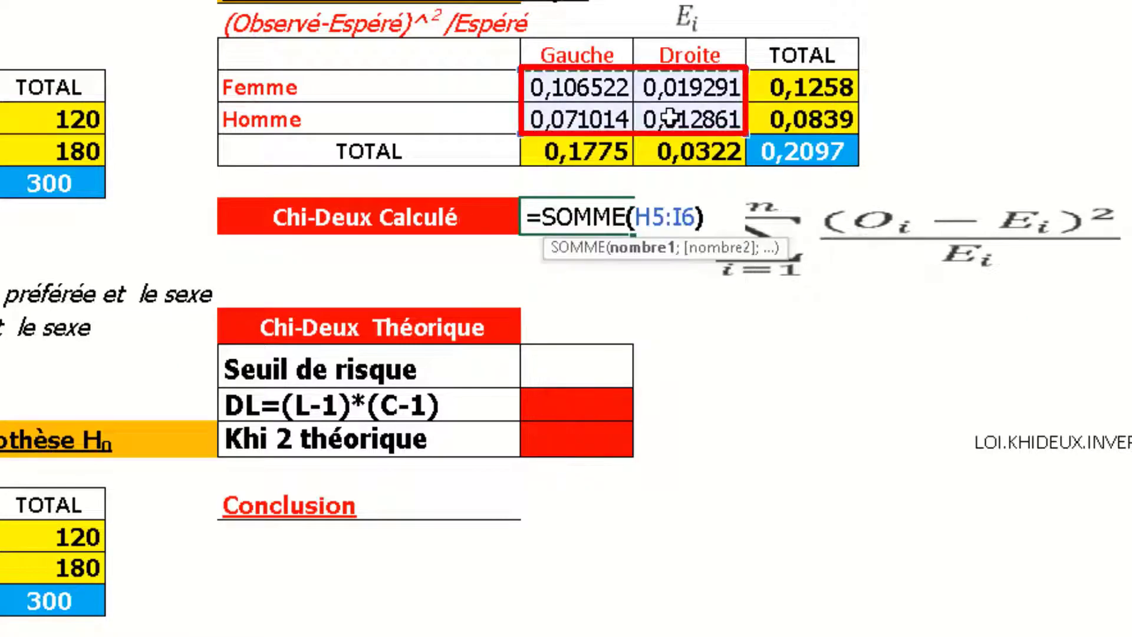
text())
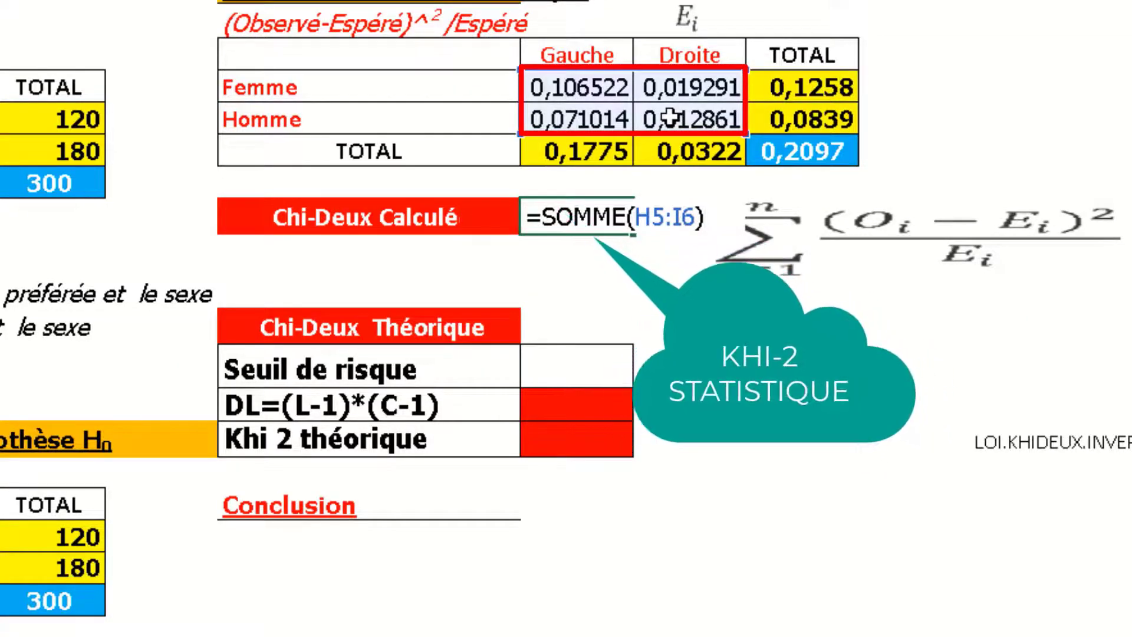
key(Return)
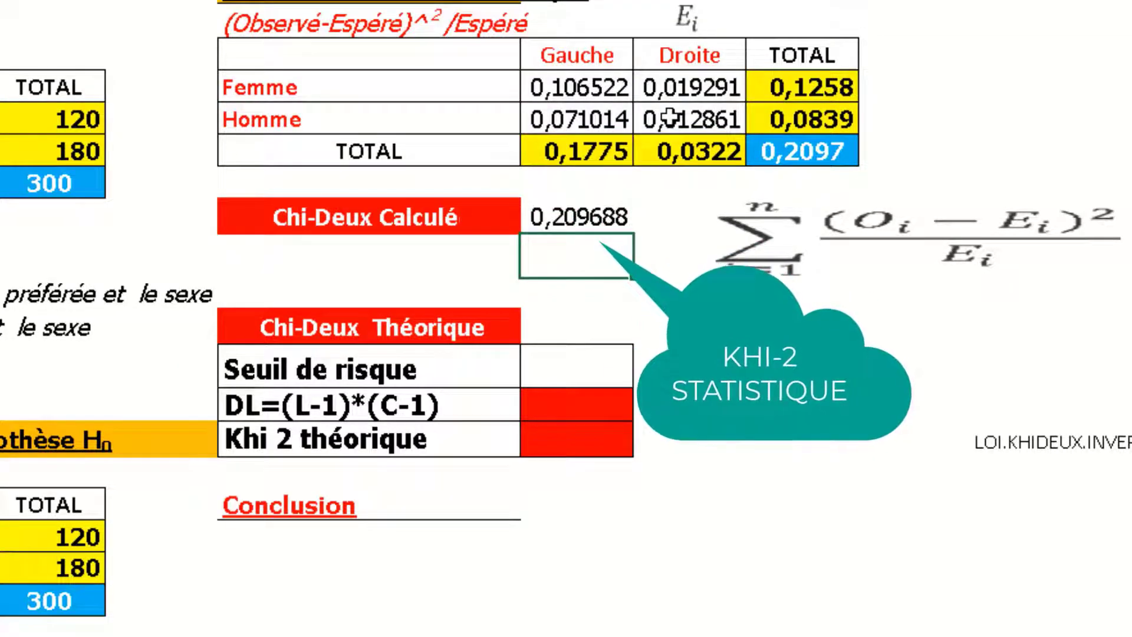
click(584, 217)
click(584, 364)
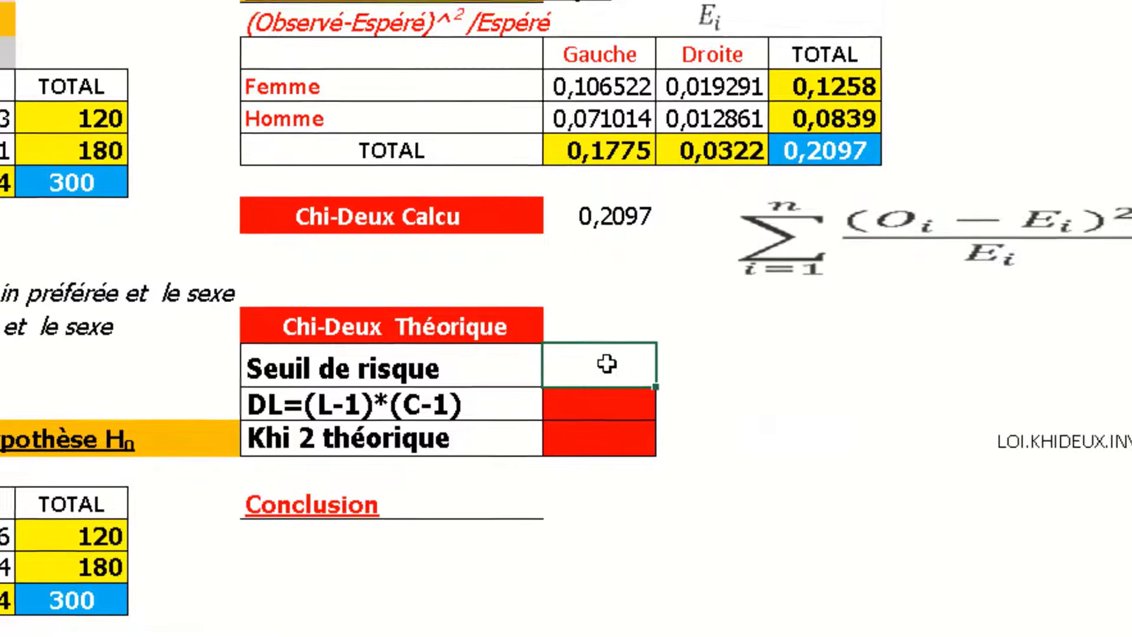
- Set the theoretical risk level to =C13 (5%) and DL to =(2-1)*(2-1), giving 1
text(=)
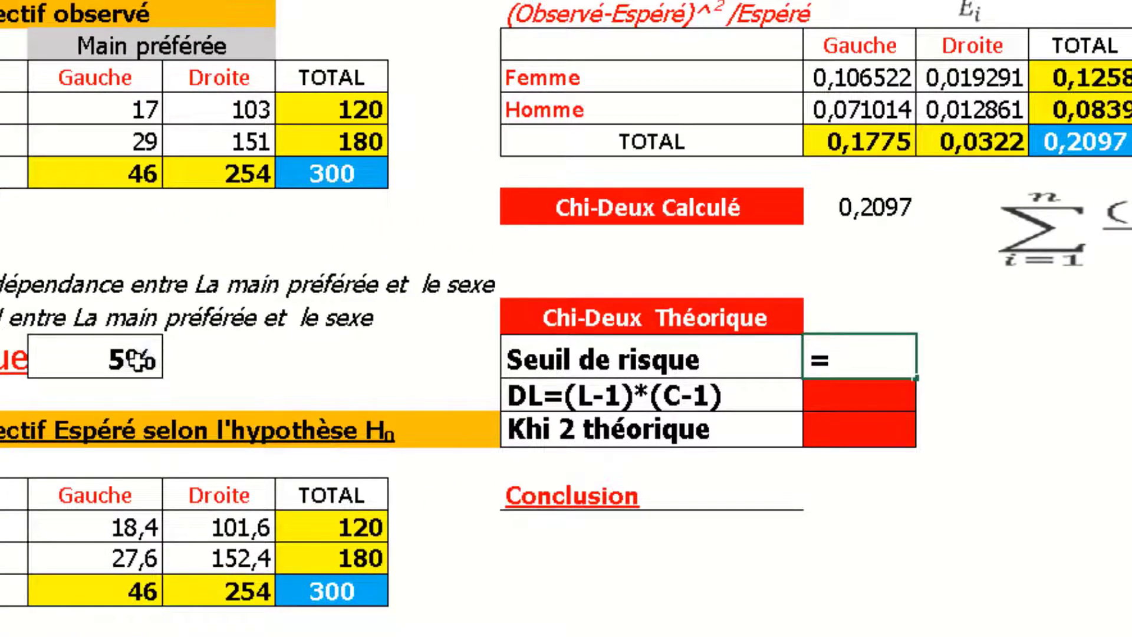
click(136, 358)
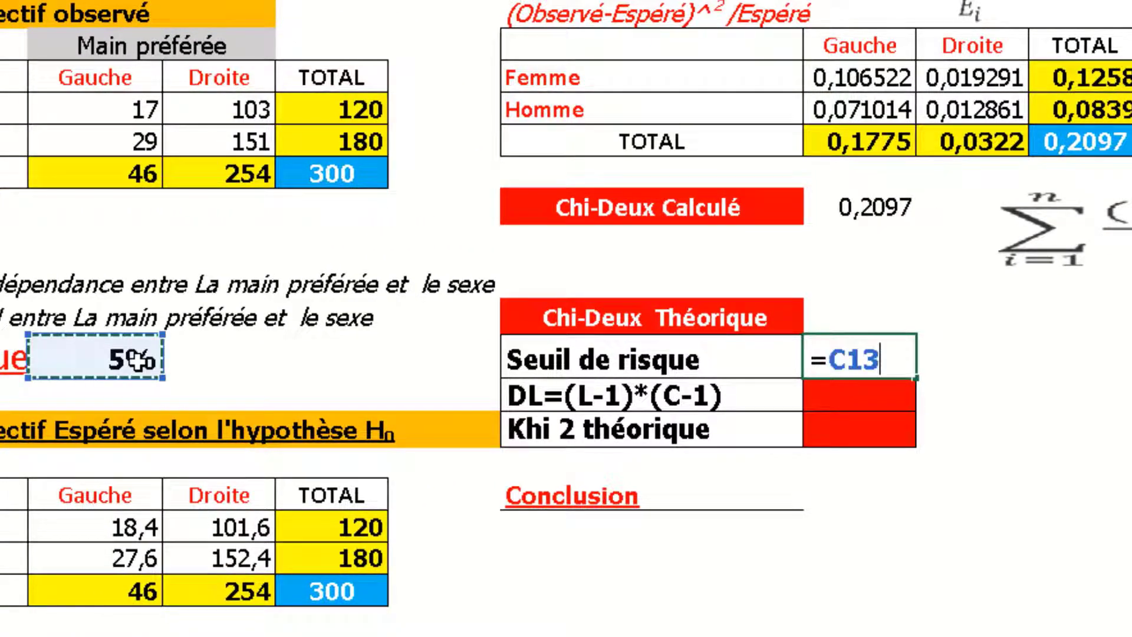
key(Return)
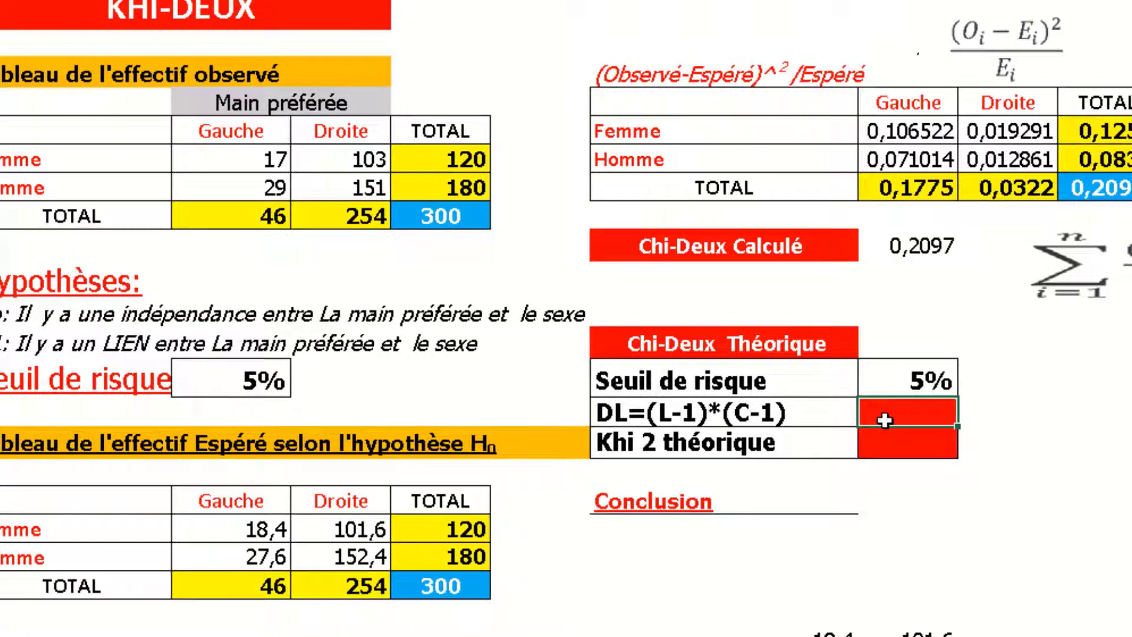
text(=)
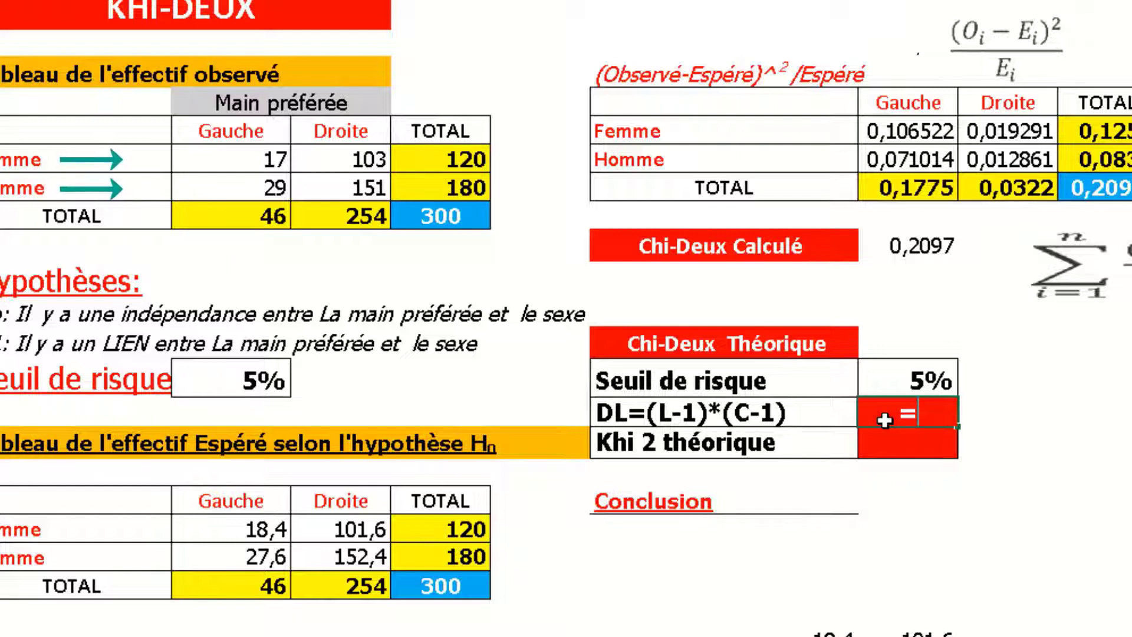
text((2-)
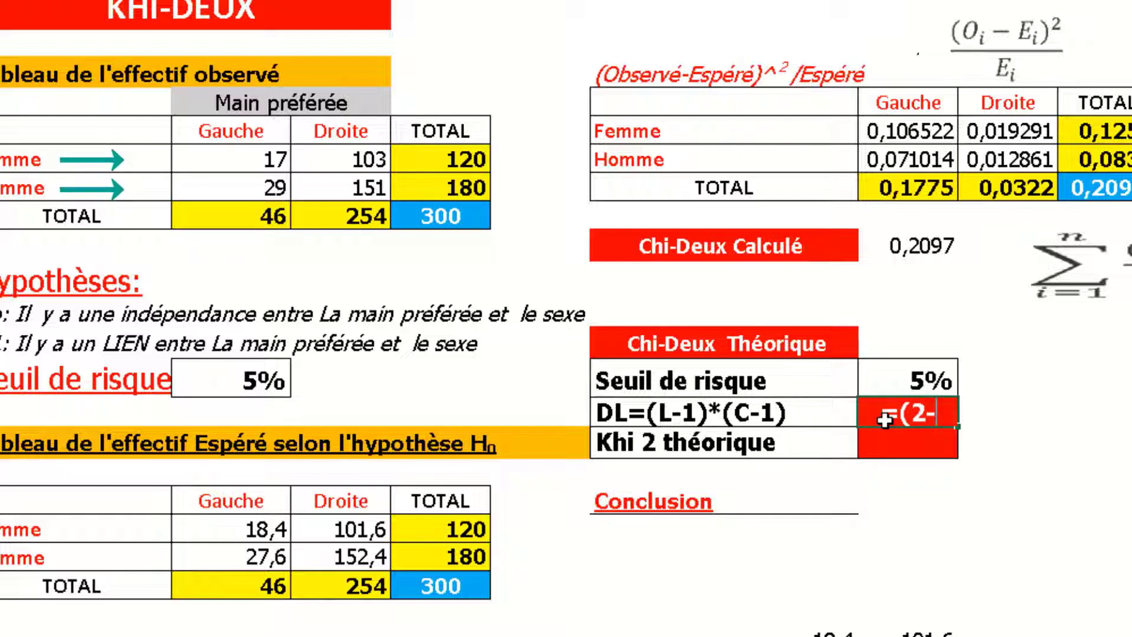
text(1))
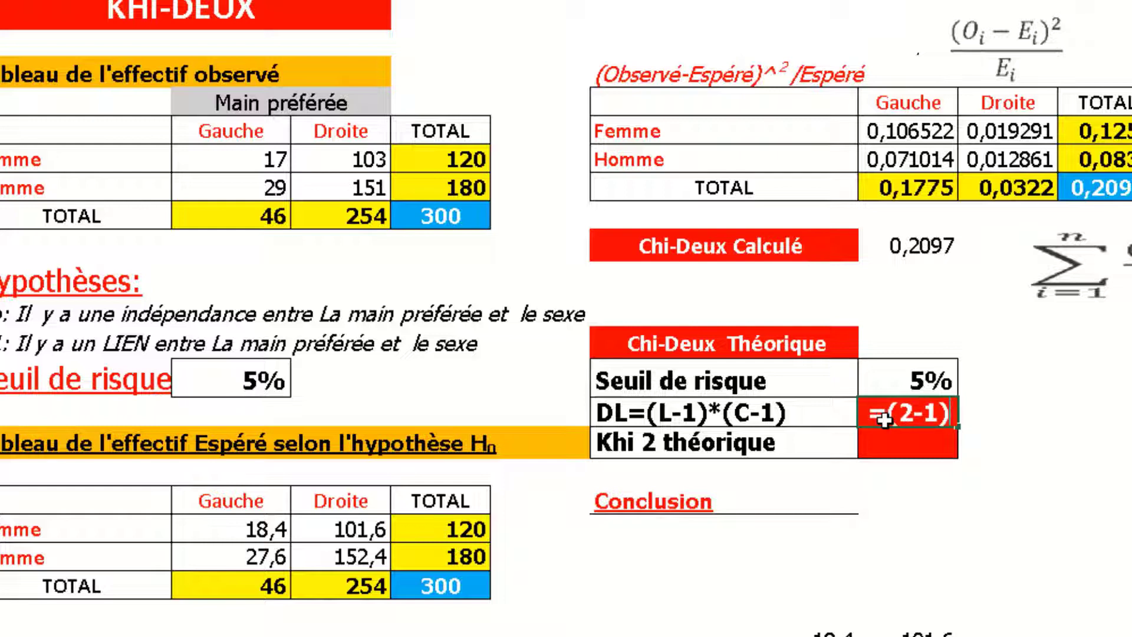
text(*)
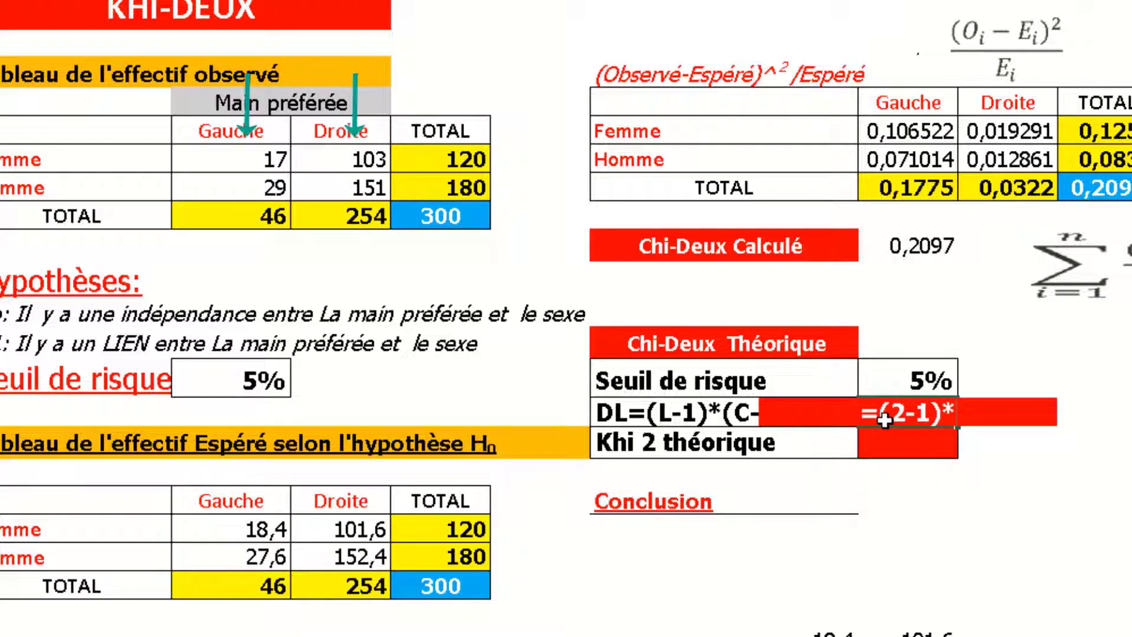
text((2-)
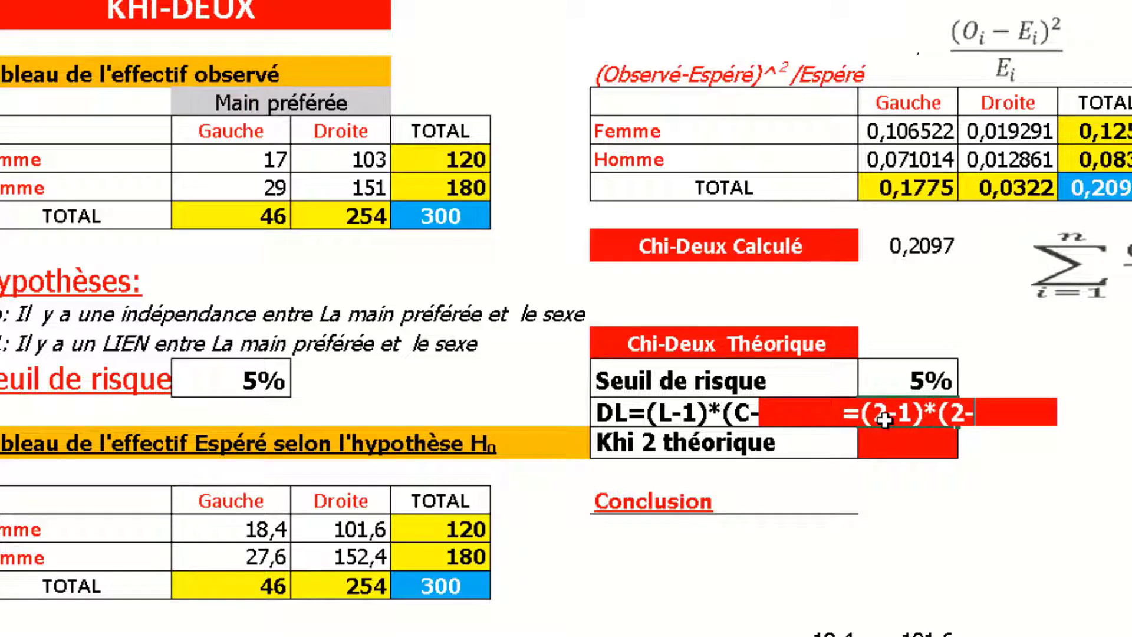
text(1)
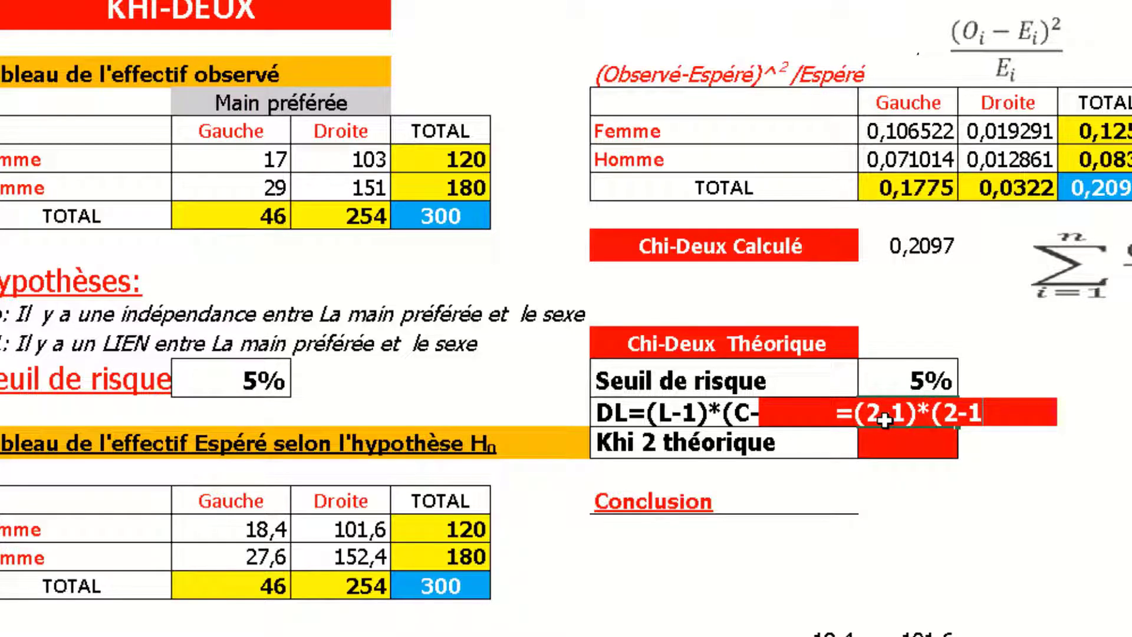
text())
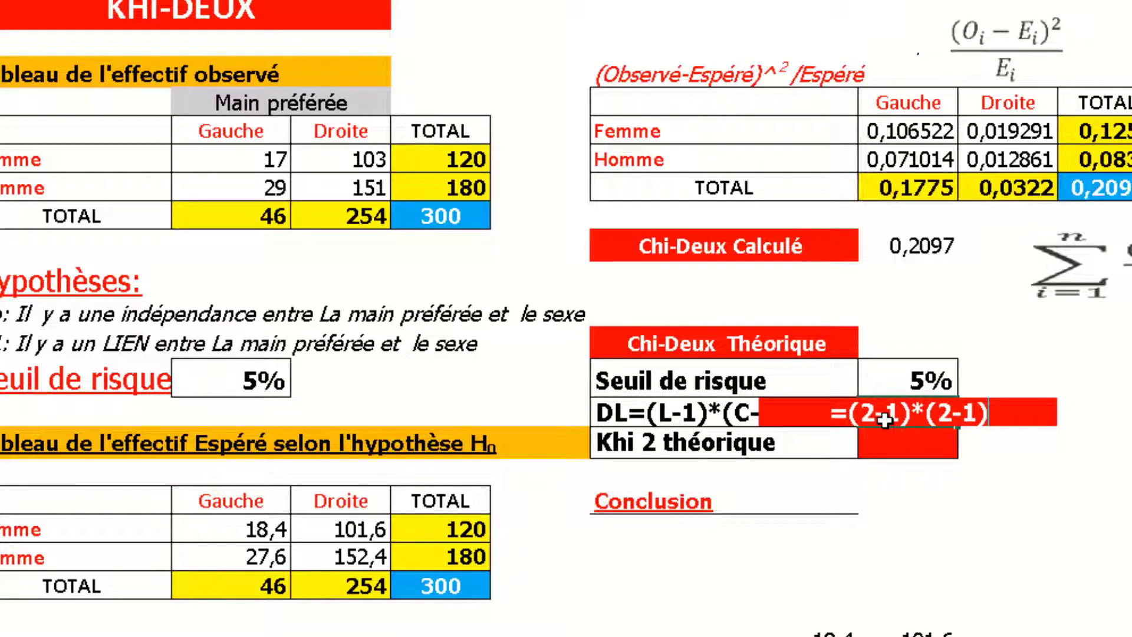
key(Return)
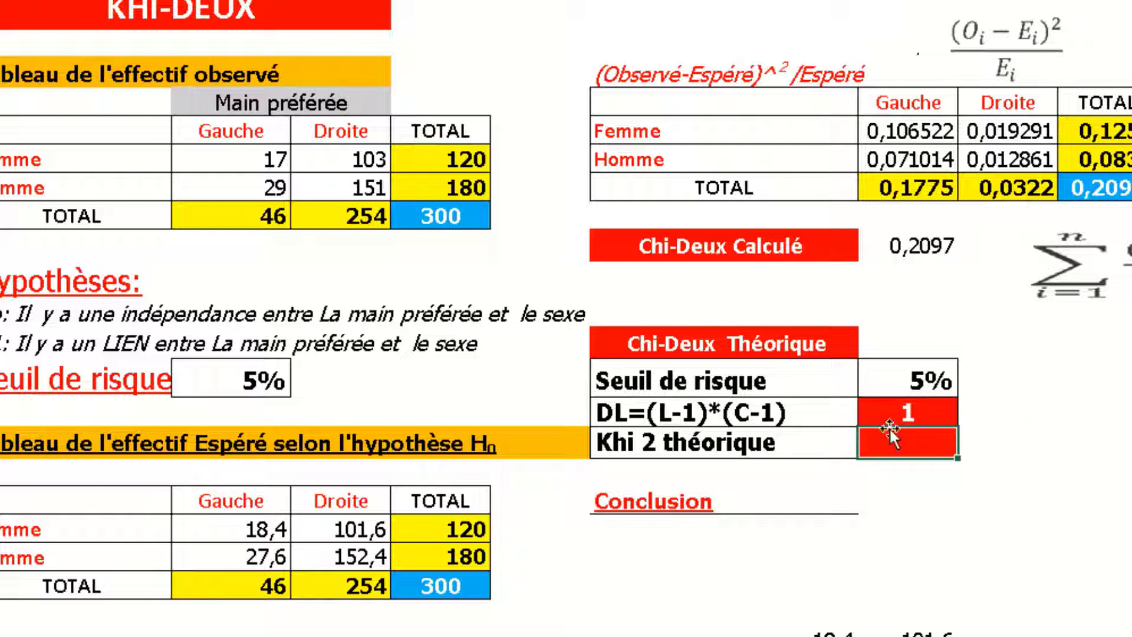
- Enter =LOI.KHIDEUX.INVERSE.DROITE(H13;H14) in Khi 2 théorique to get the critical value 3,8415
text(=)
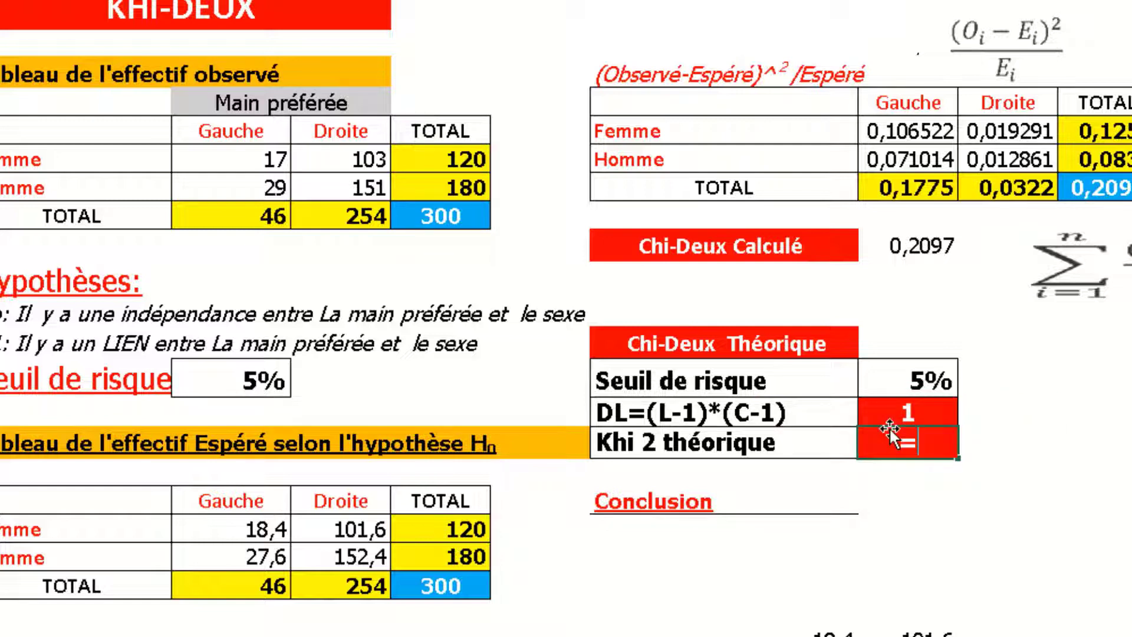
text(loi)
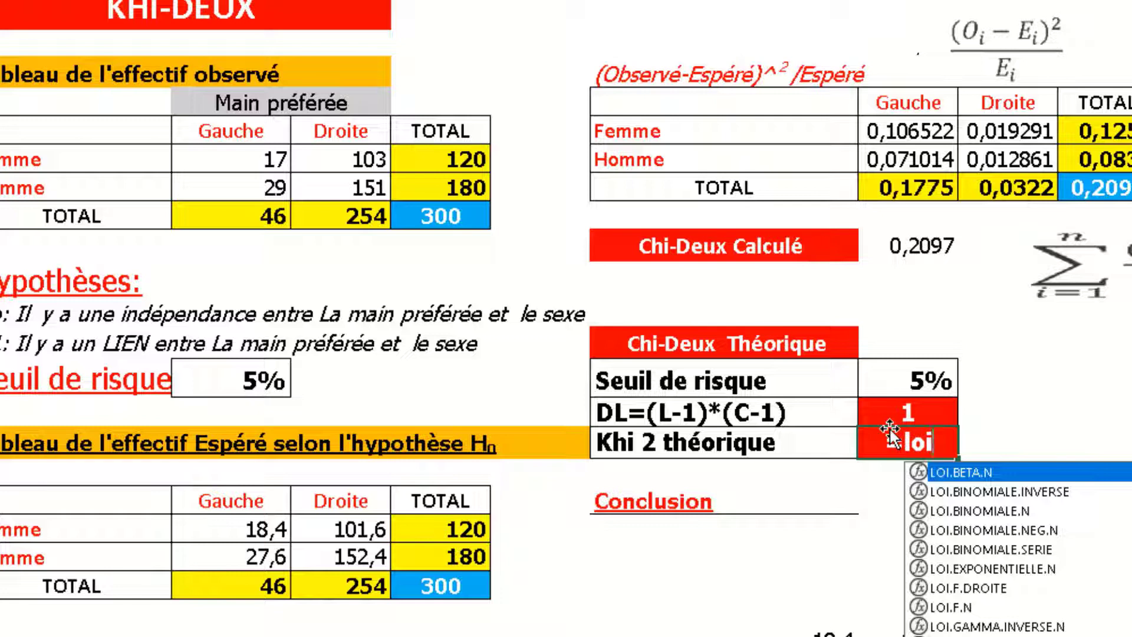
text(.k)
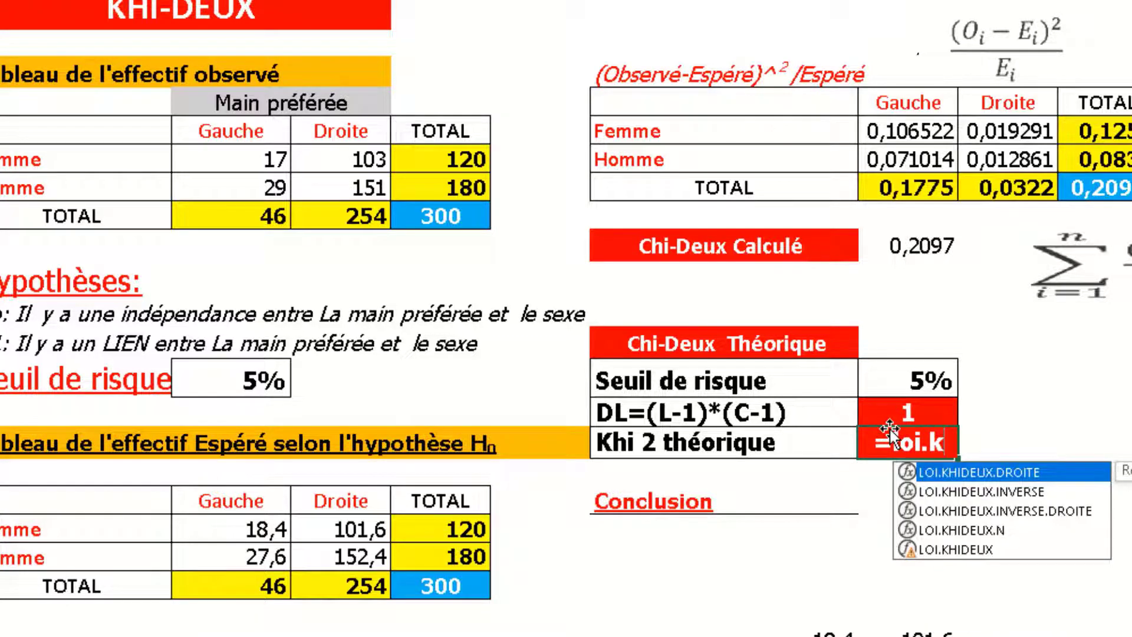
text(hi)
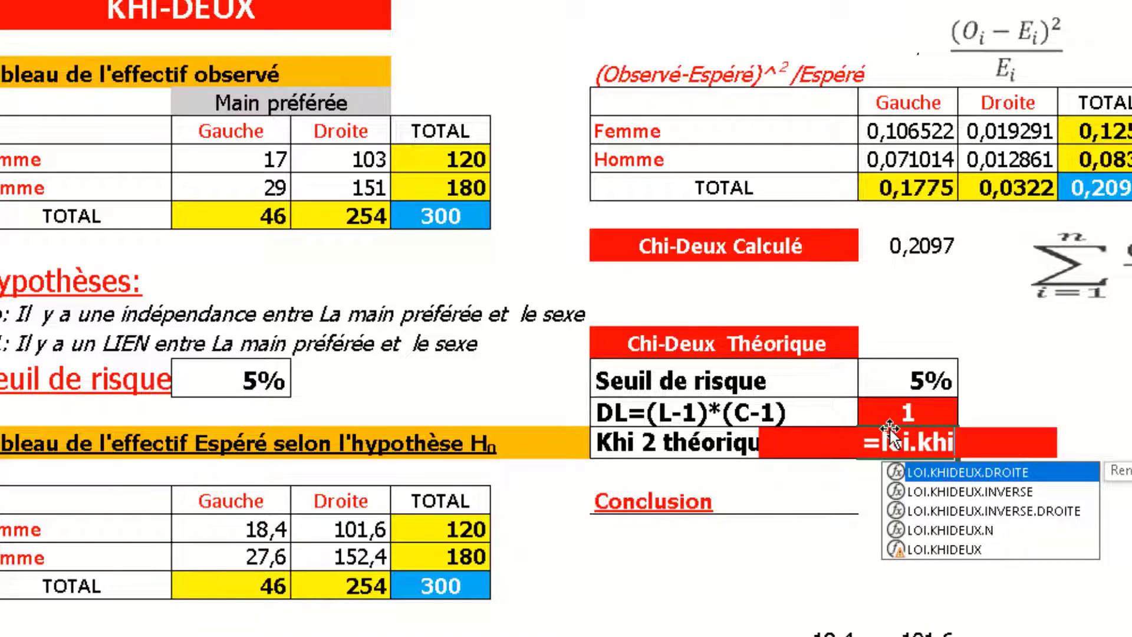
click(1019, 511)
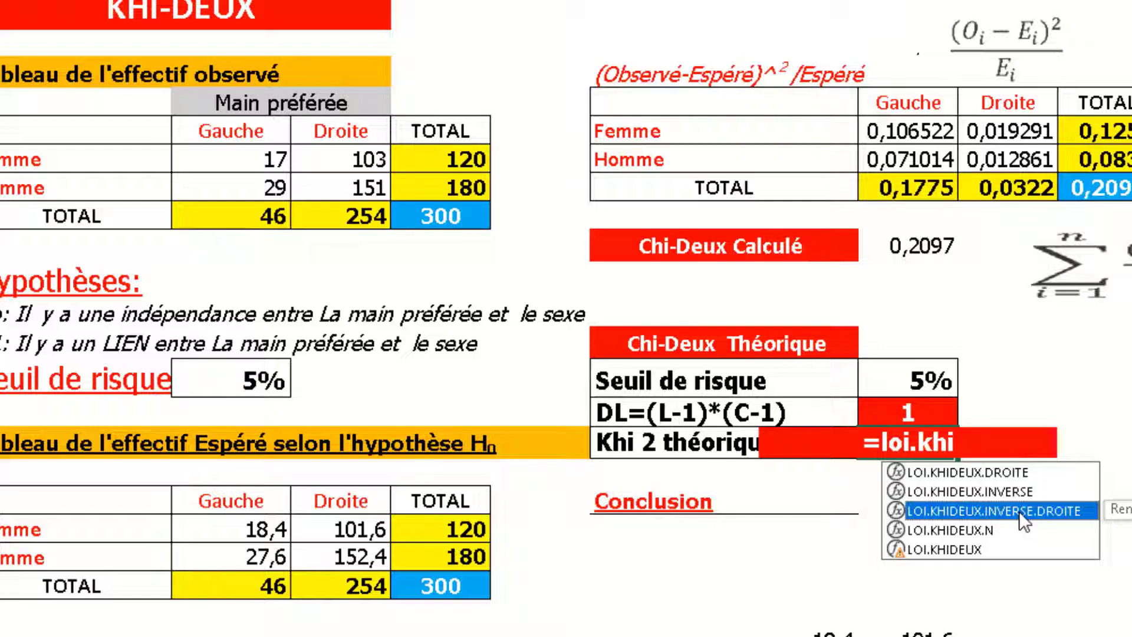
double_click(1019, 511)
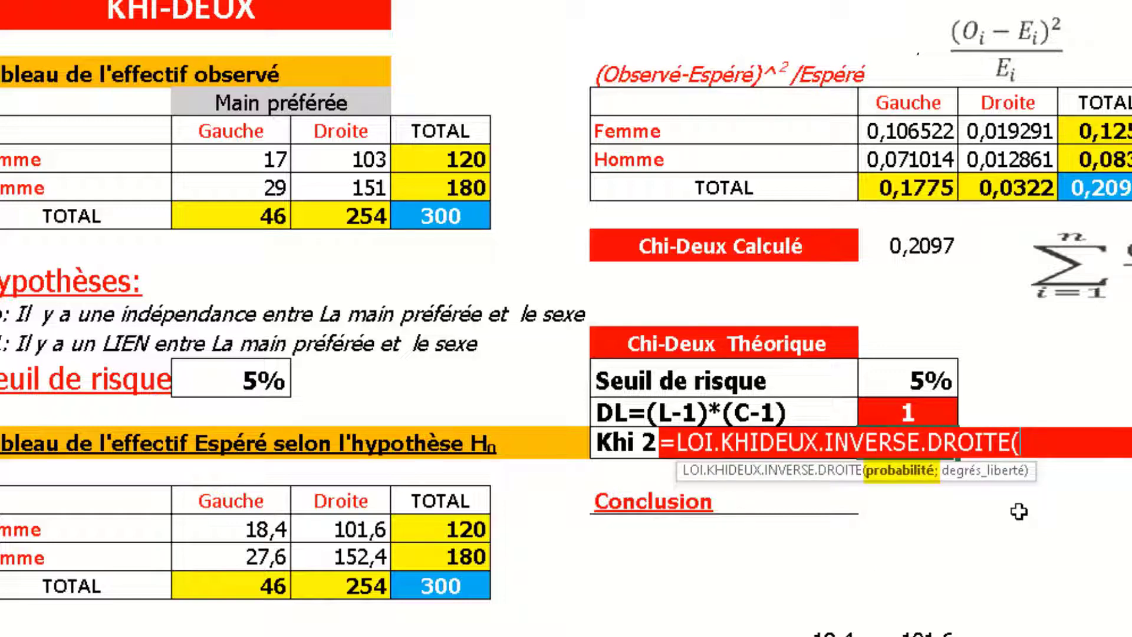
click(913, 380)
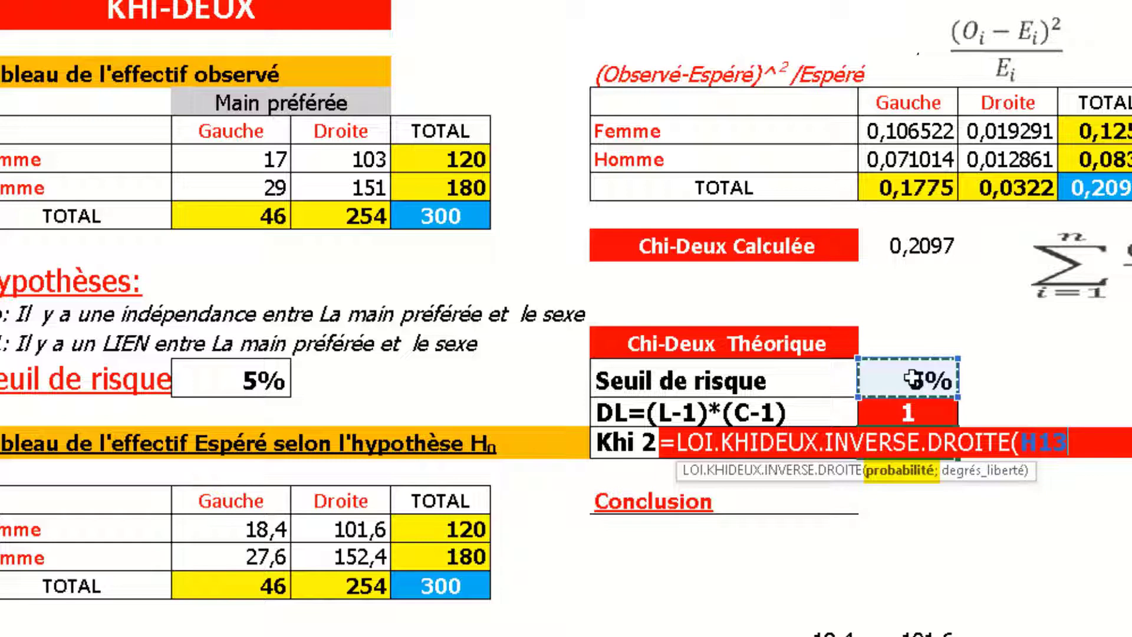
text(;)
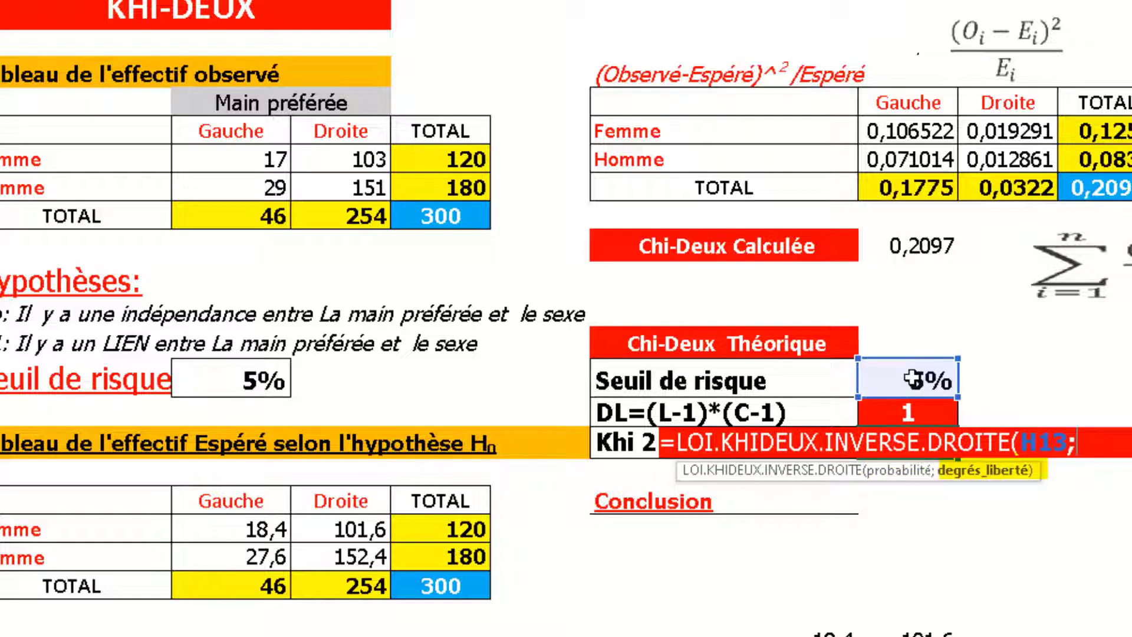
click(910, 410)
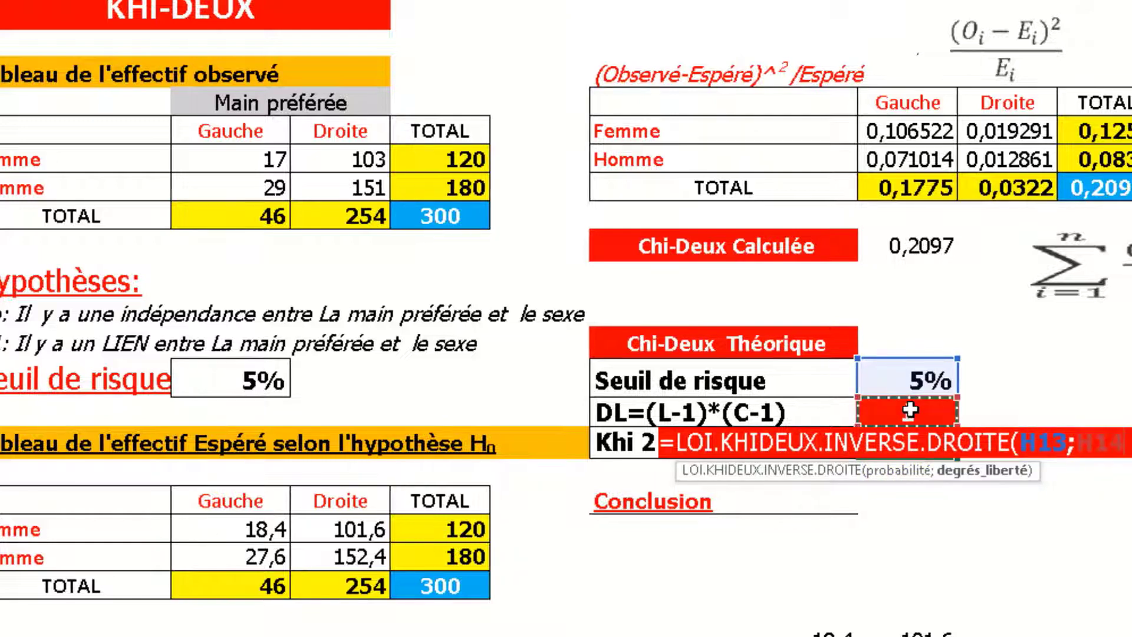
key(Return)
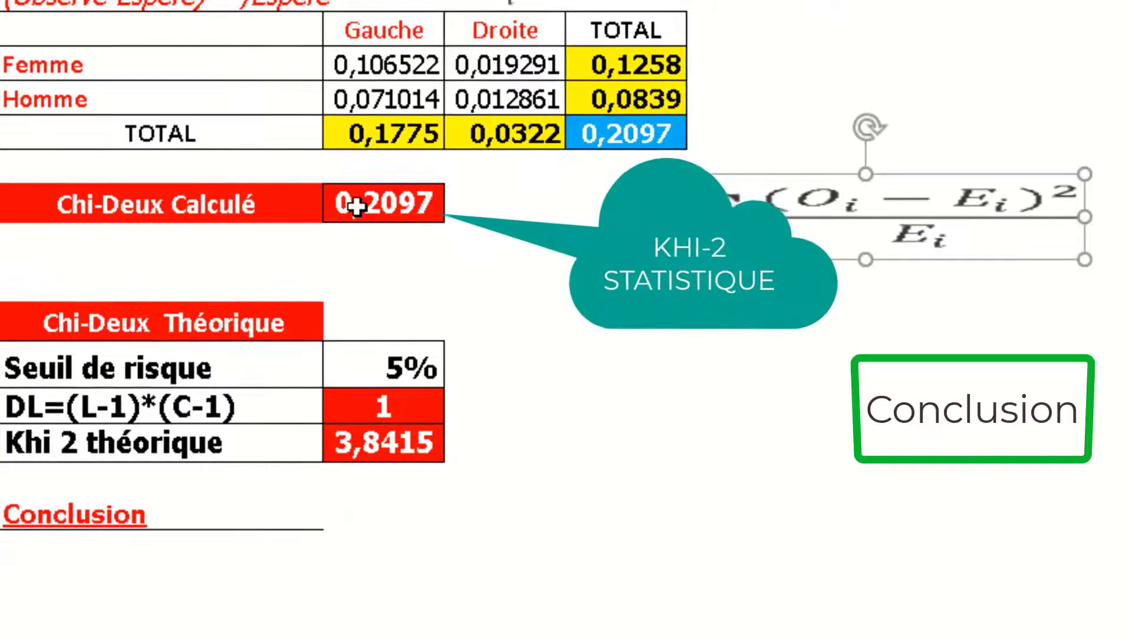
- Select the calculated chi-square value 0,2097, then the cell under Conclusion
click(356, 206)
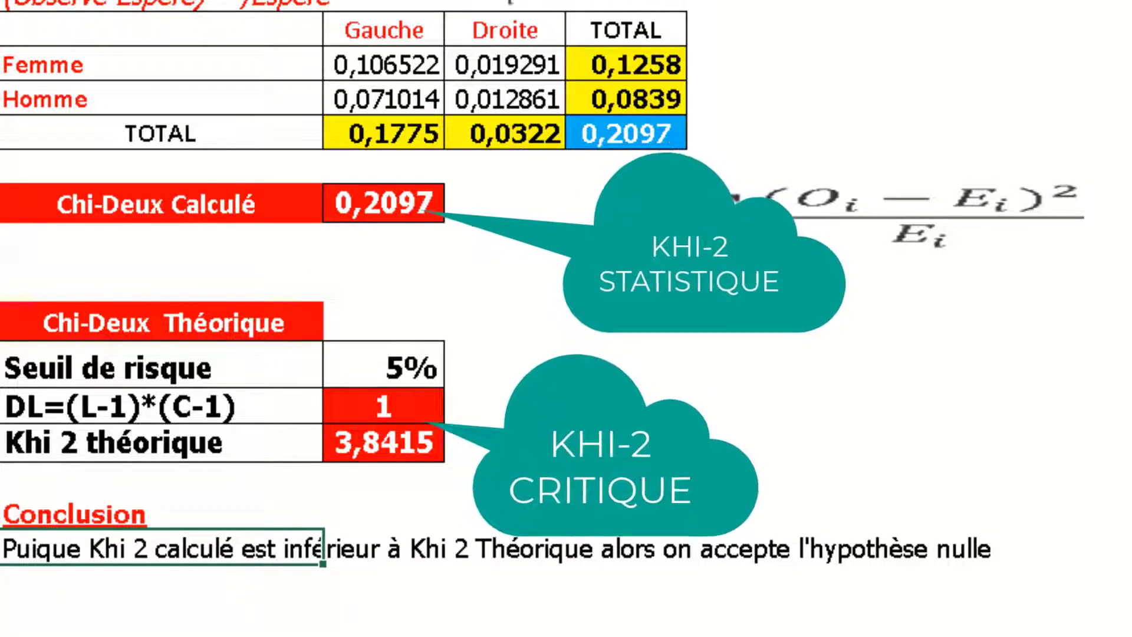
click(13, 206)
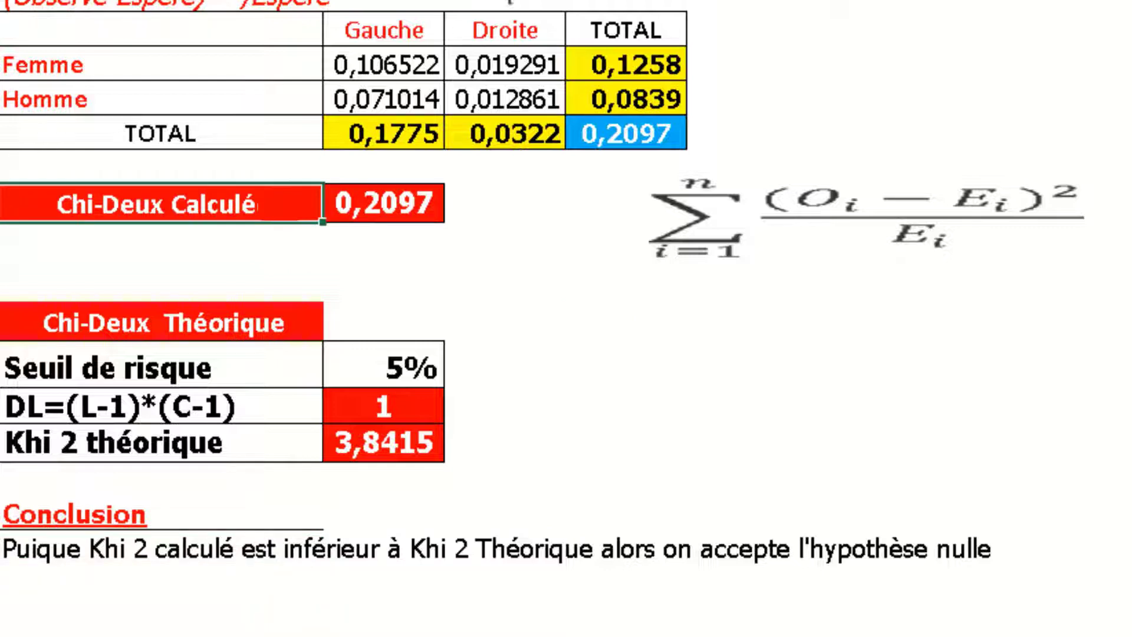